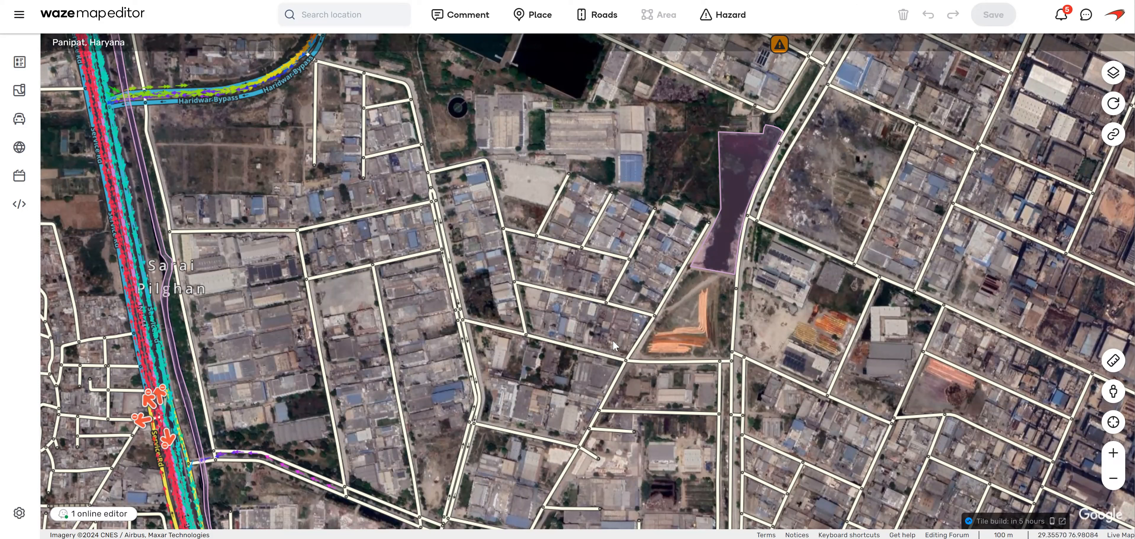
# Step: Select the short street segment ending at the diagonal road beside the triangular orange-striped plot and open its road closures
pyautogui.moveTo(606, 341); pyautogui.dragTo(591, 342)
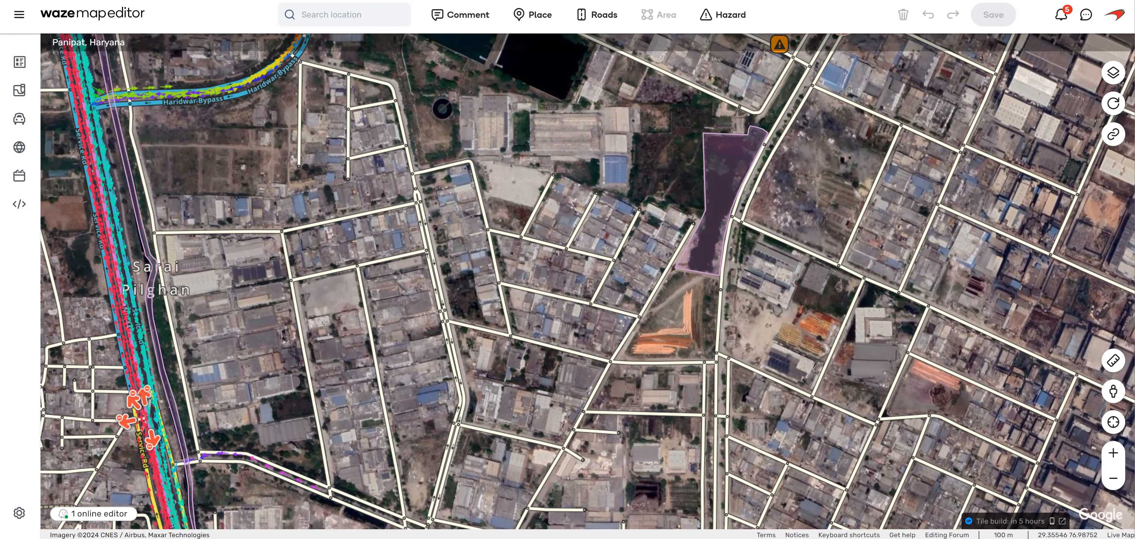
pyautogui.click(1112, 454)
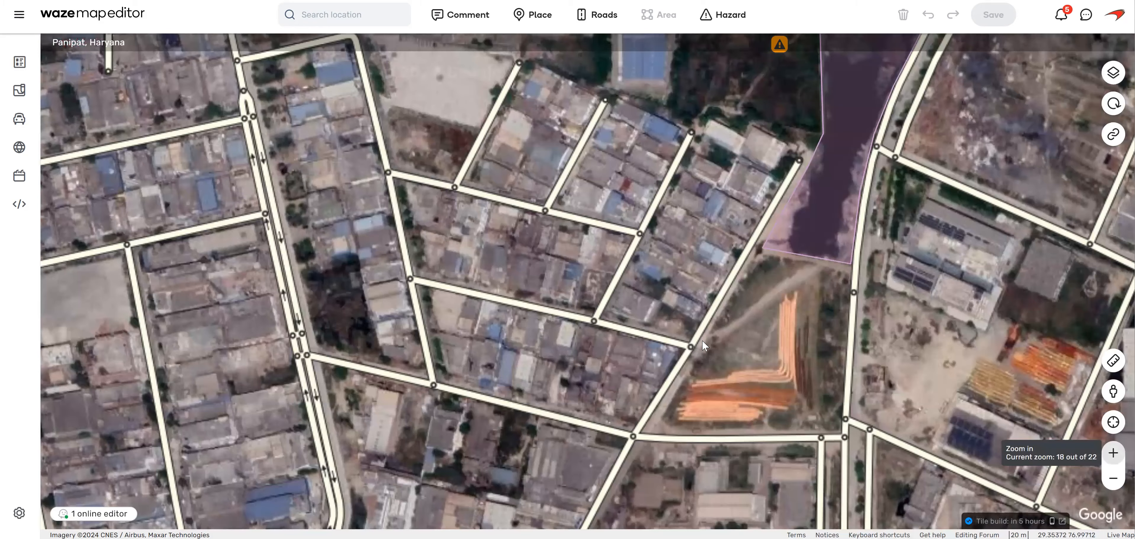
pyautogui.moveTo(669, 401); pyautogui.dragTo(586, 391)
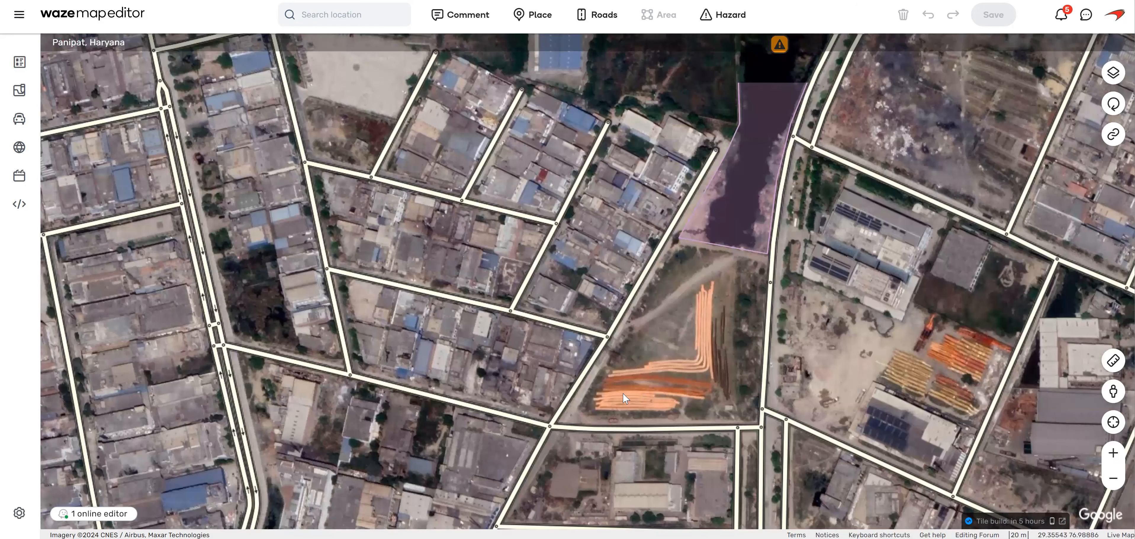
pyautogui.click(1114, 454)
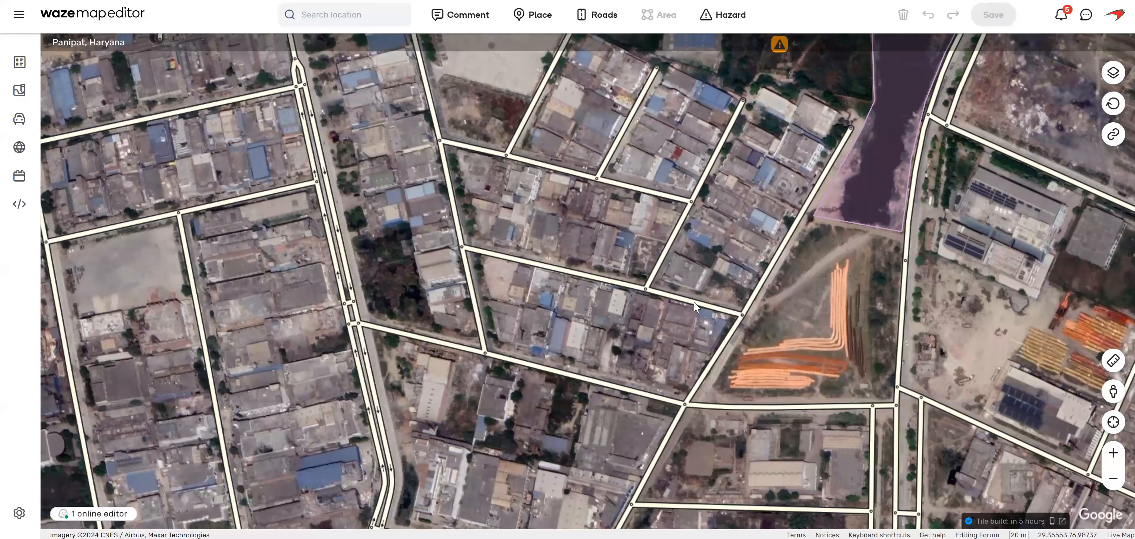
pyautogui.click(657, 292)
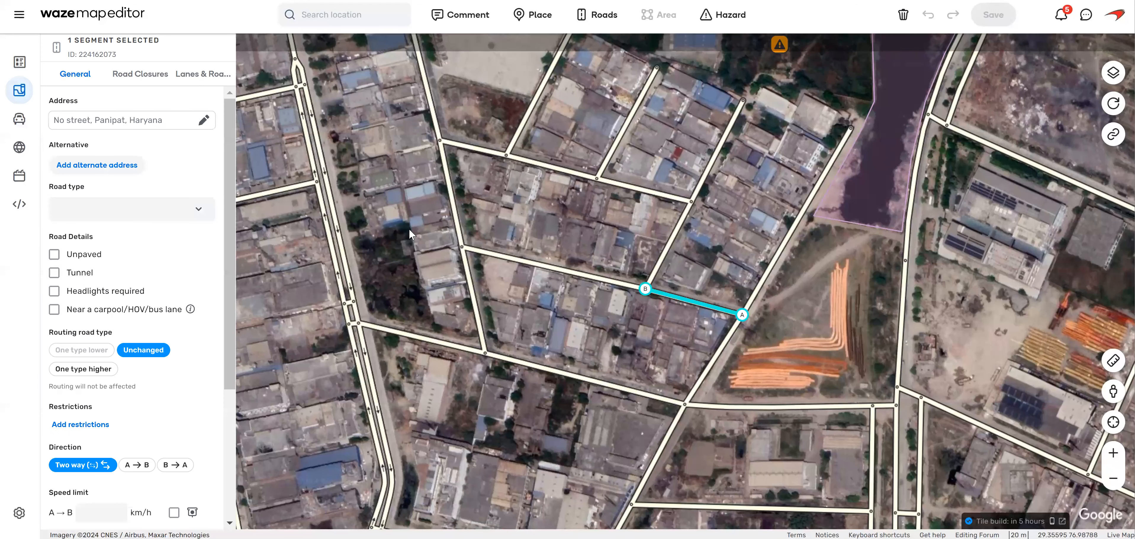
pyautogui.click(134, 75)
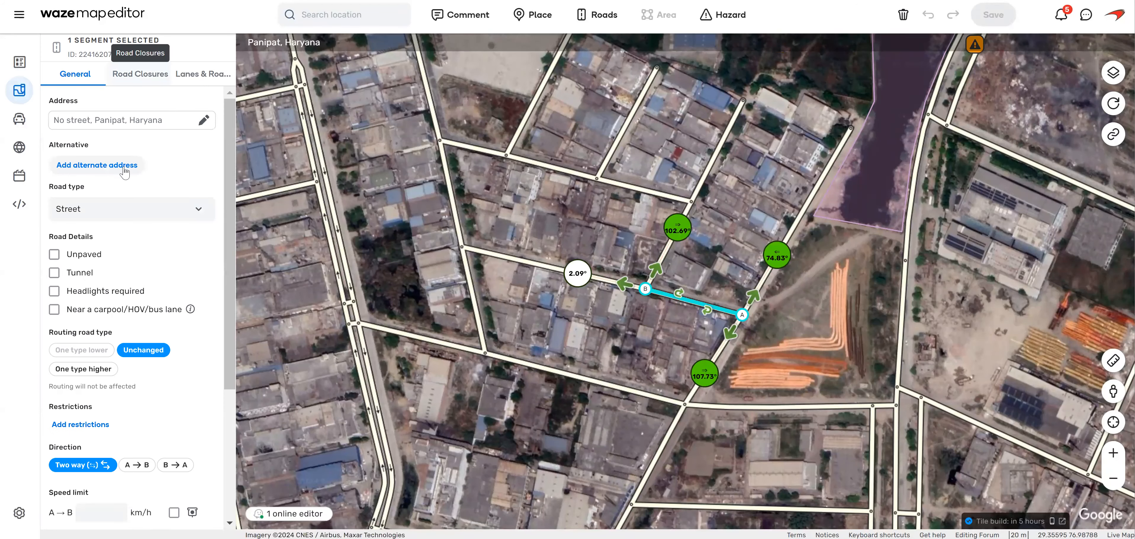
# Step: Turn the Road Closures map layer off and back on
pyautogui.click(1112, 83)
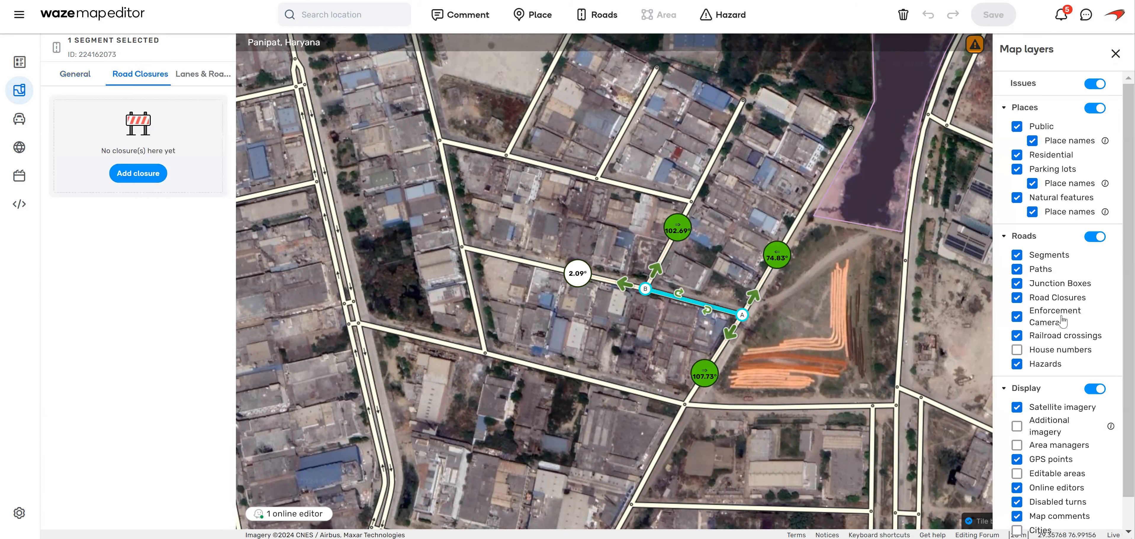
pyautogui.click(1016, 297)
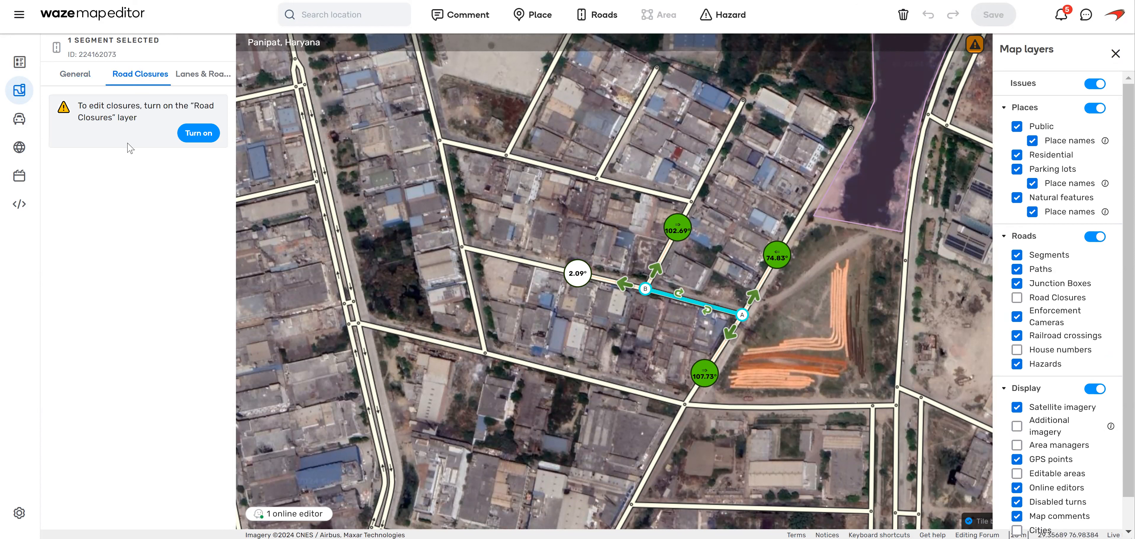
pyautogui.click(1017, 297)
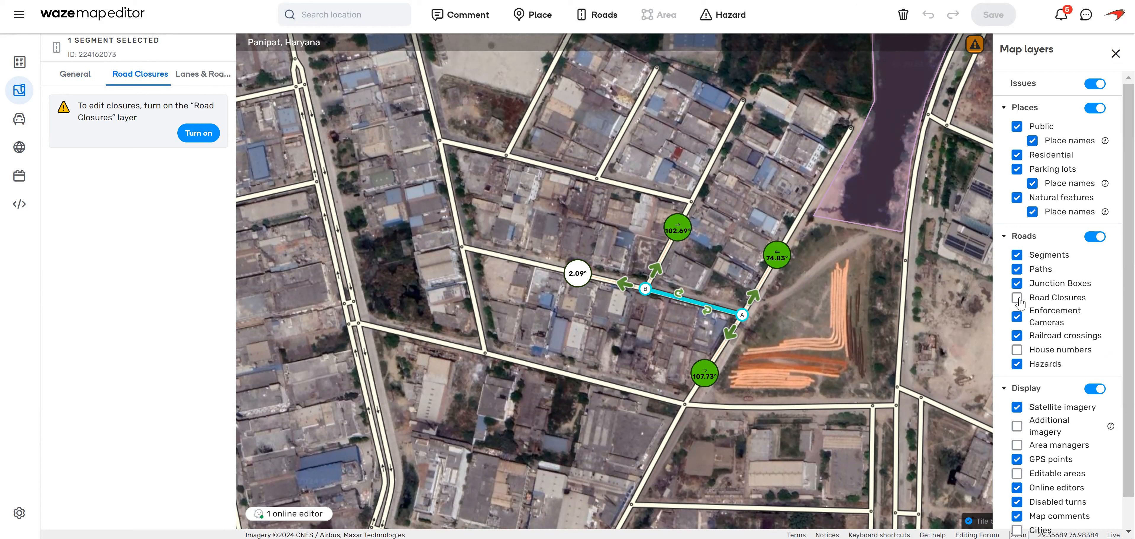
pyautogui.click(1115, 55)
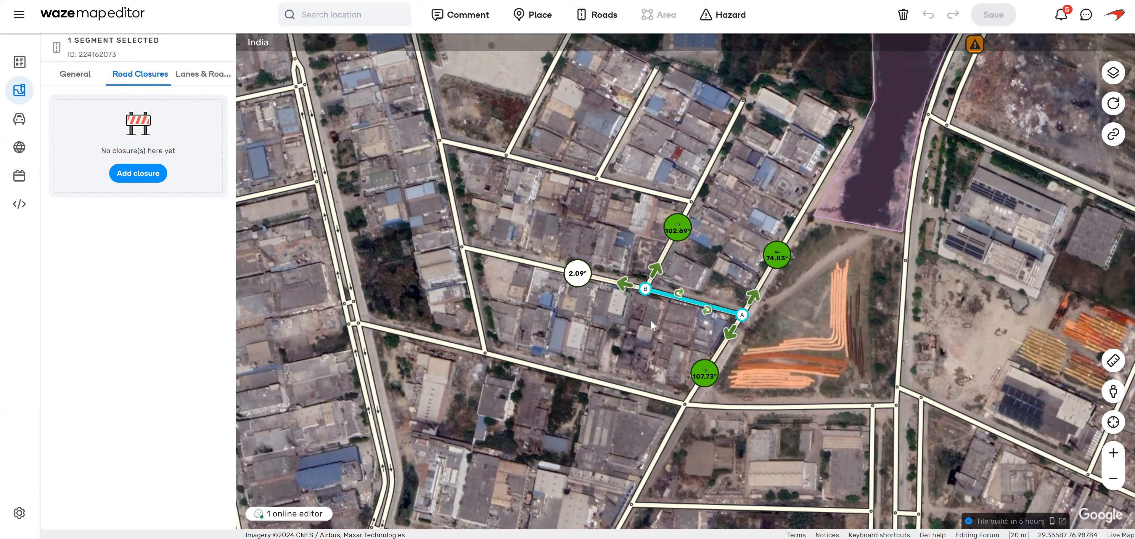
# Step: Review the selected segment's general properties, from address and road type to speed limit, lock and elevation
pyautogui.click(88, 82)
pyautogui.scroll(-2, 163, 362)
pyautogui.scroll(-3, 150, 363)
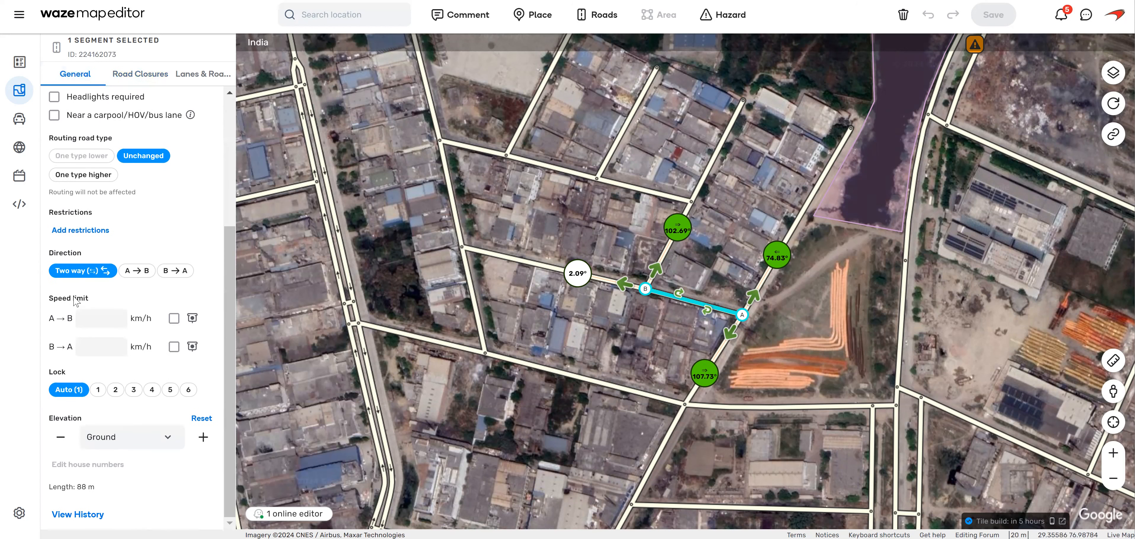
pyautogui.scroll(2, 138, 293)
pyautogui.scroll(3, 138, 293)
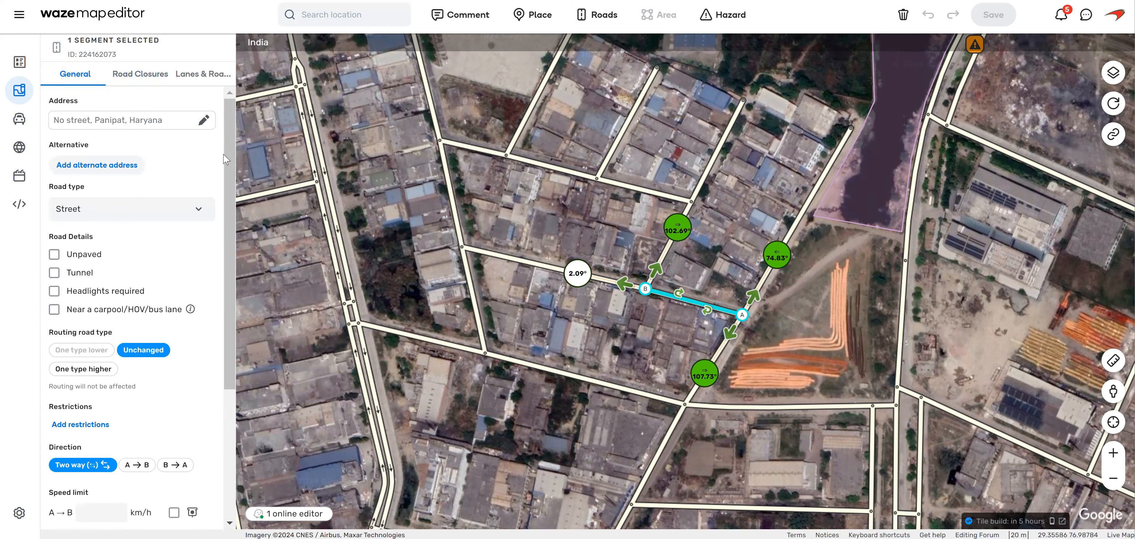
# Step: Start a new closure on the segment with the description "Road closed for construction"
pyautogui.click(140, 73)
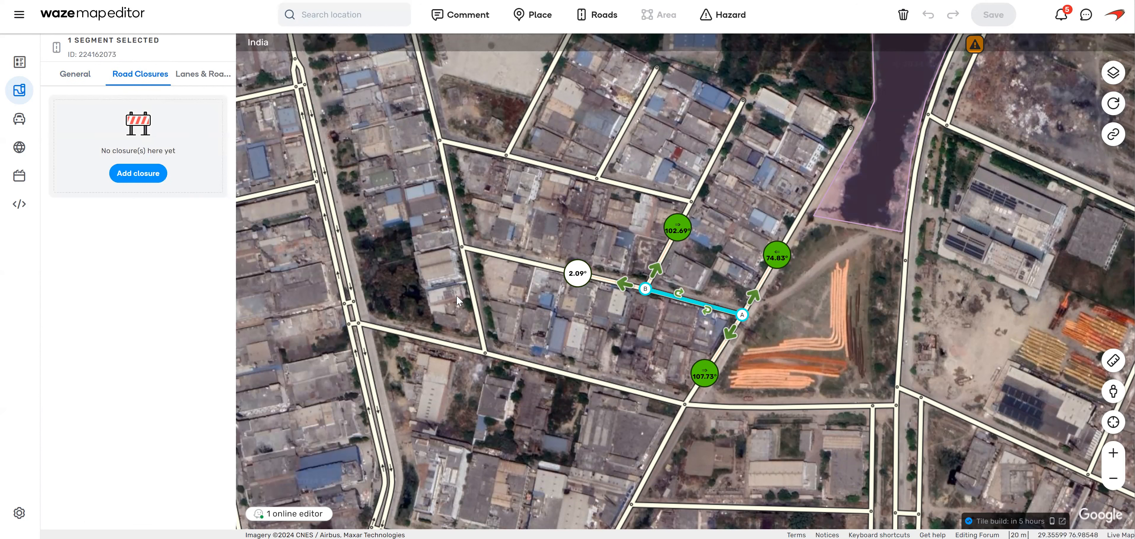
pyautogui.click(138, 173)
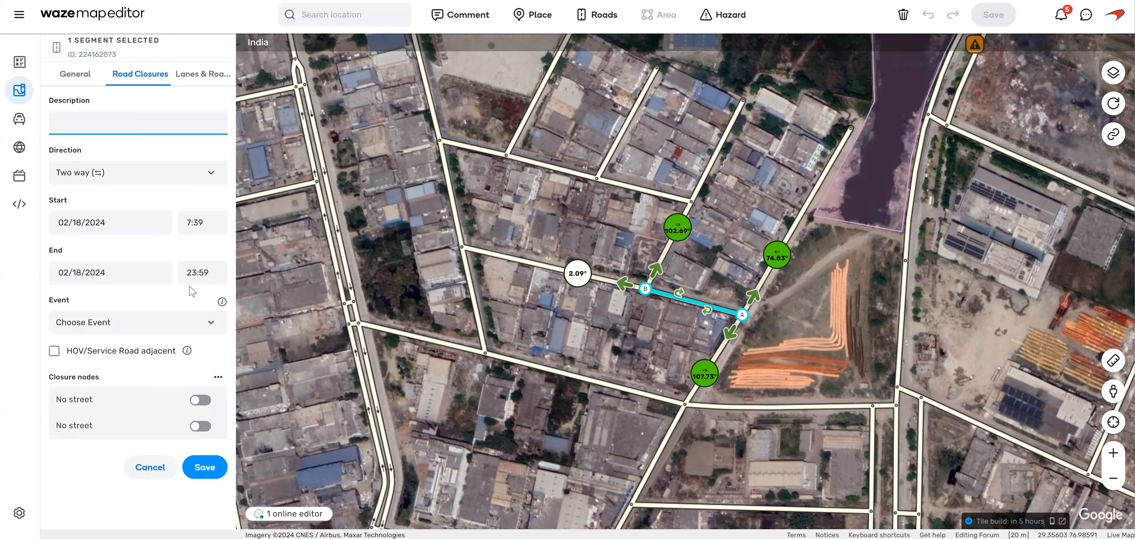
pyautogui.click(111, 126)
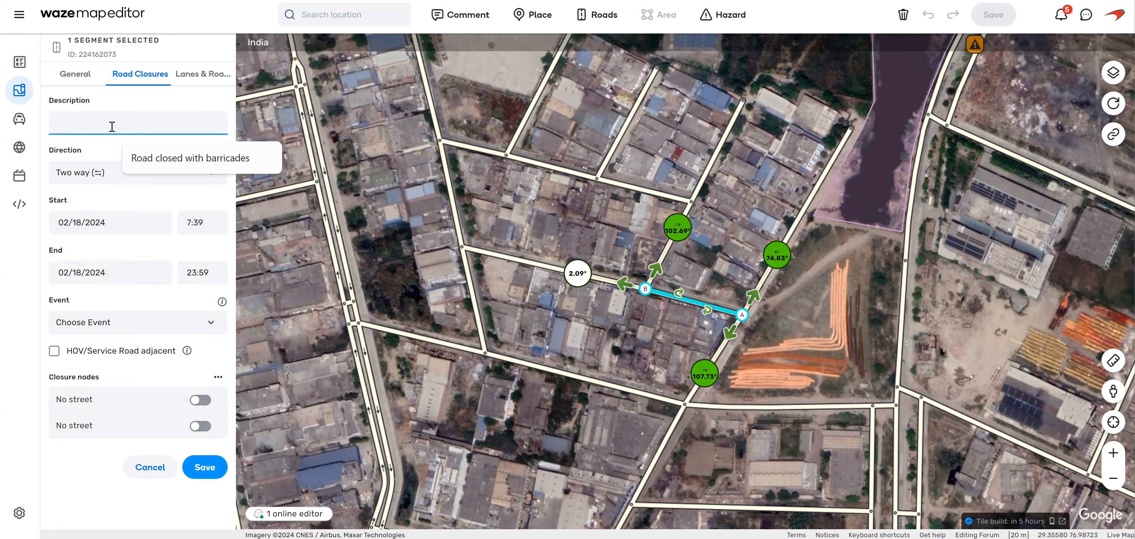
pyautogui.write('Road closed for ')
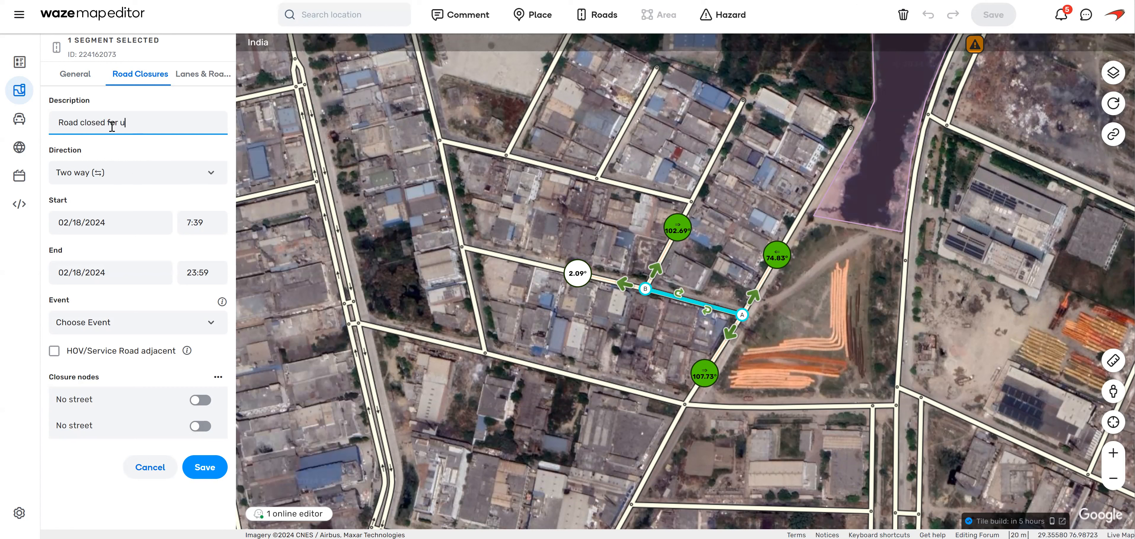
pyautogui.write('construction')
# Step: Try the closure direction as A → B and B → A, and set it back to Two way
pyautogui.click(122, 180)
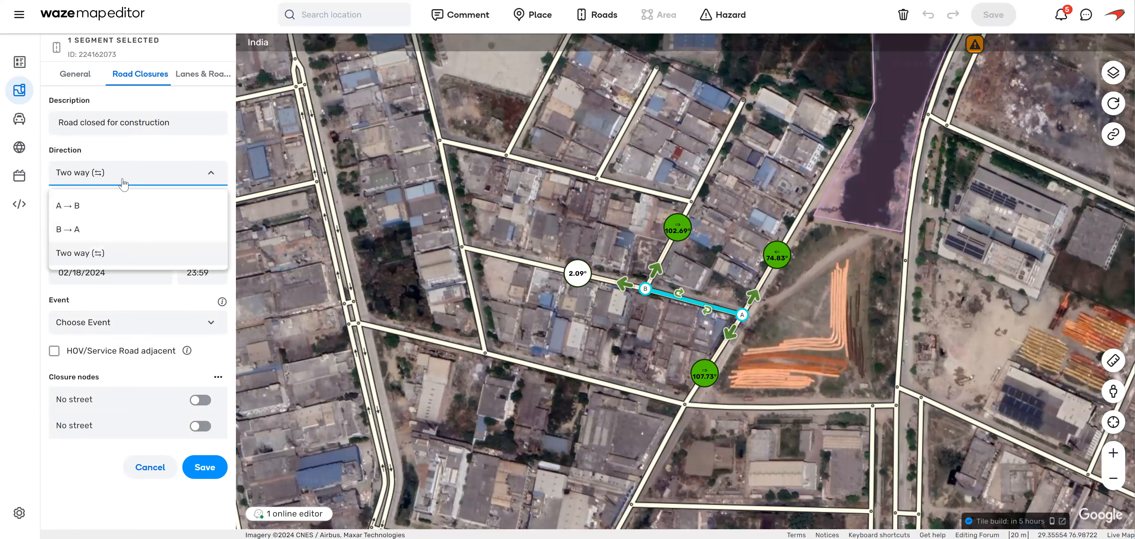
pyautogui.click(110, 213)
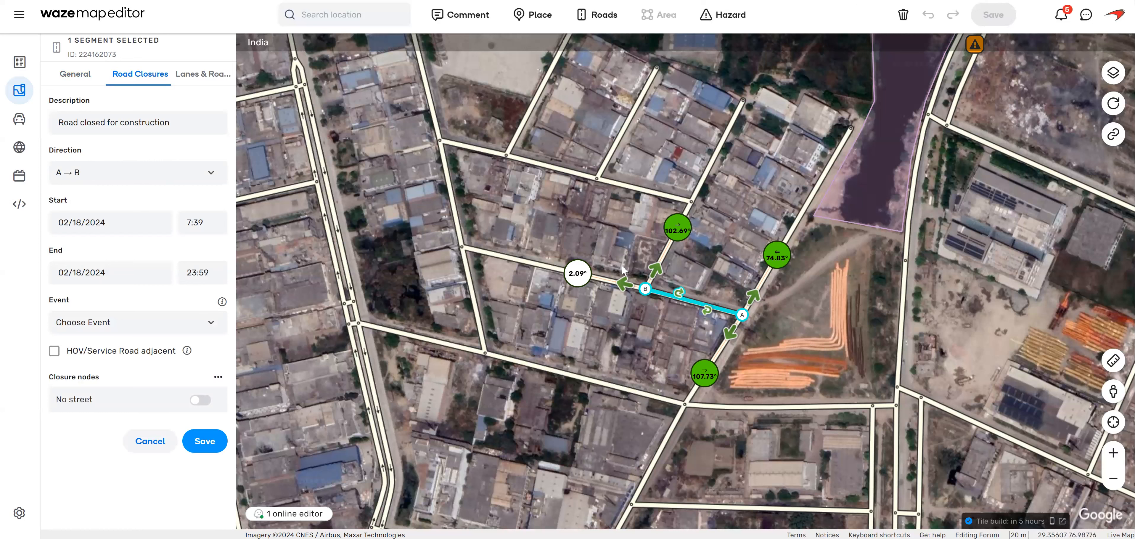
pyautogui.click(185, 179)
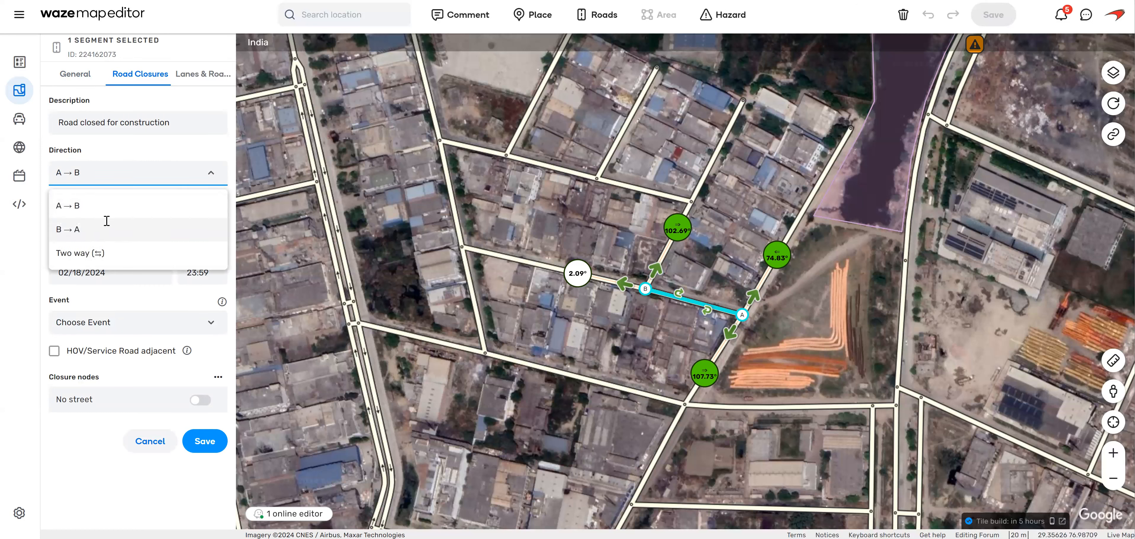
pyautogui.click(106, 223)
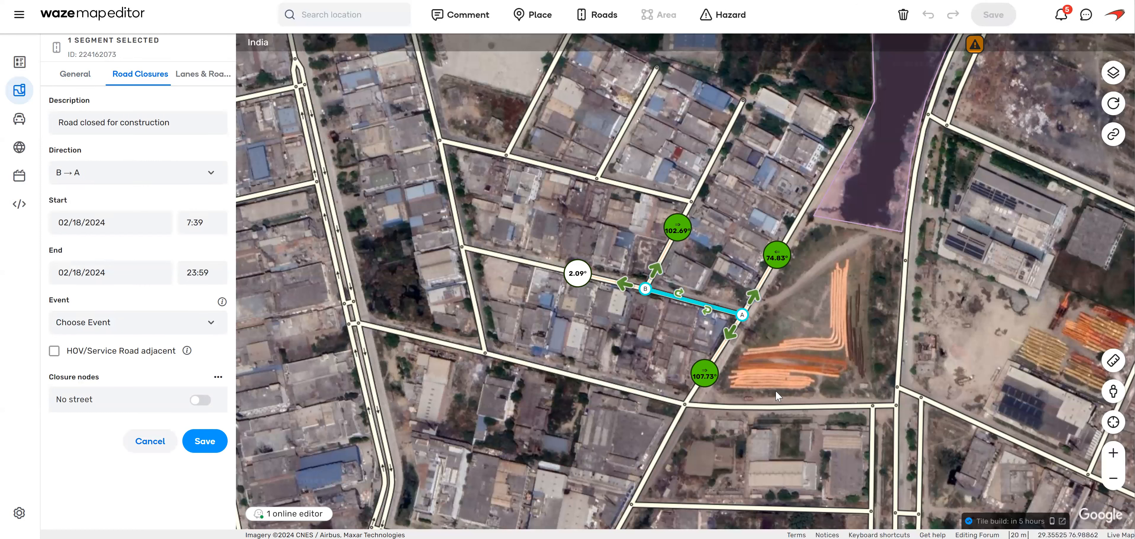
pyautogui.click(198, 172)
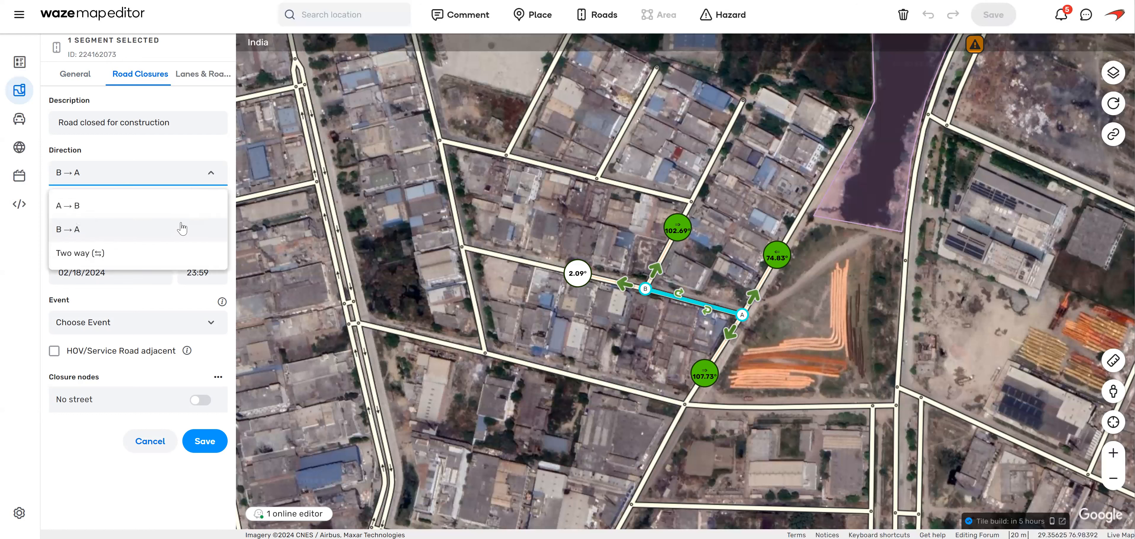
pyautogui.click(91, 255)
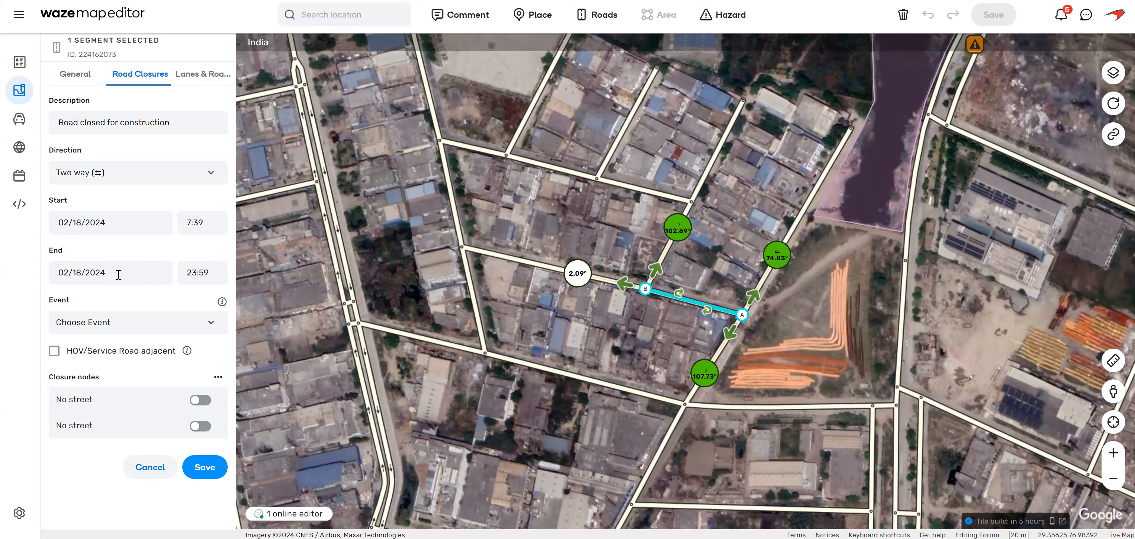
# Step: Set the closure's event to None and save the closure
pyautogui.click(127, 325)
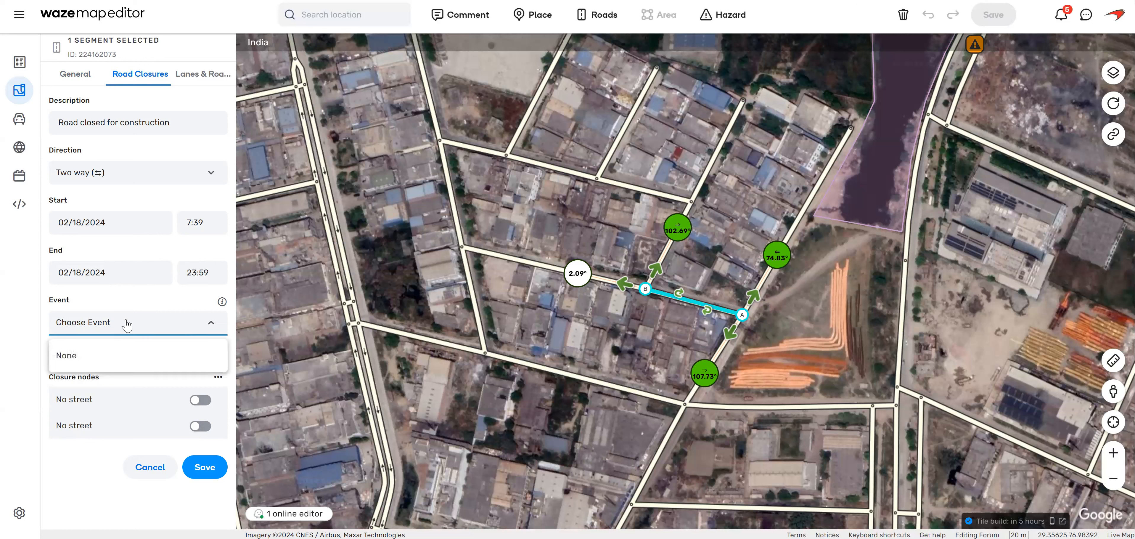
pyautogui.click(111, 362)
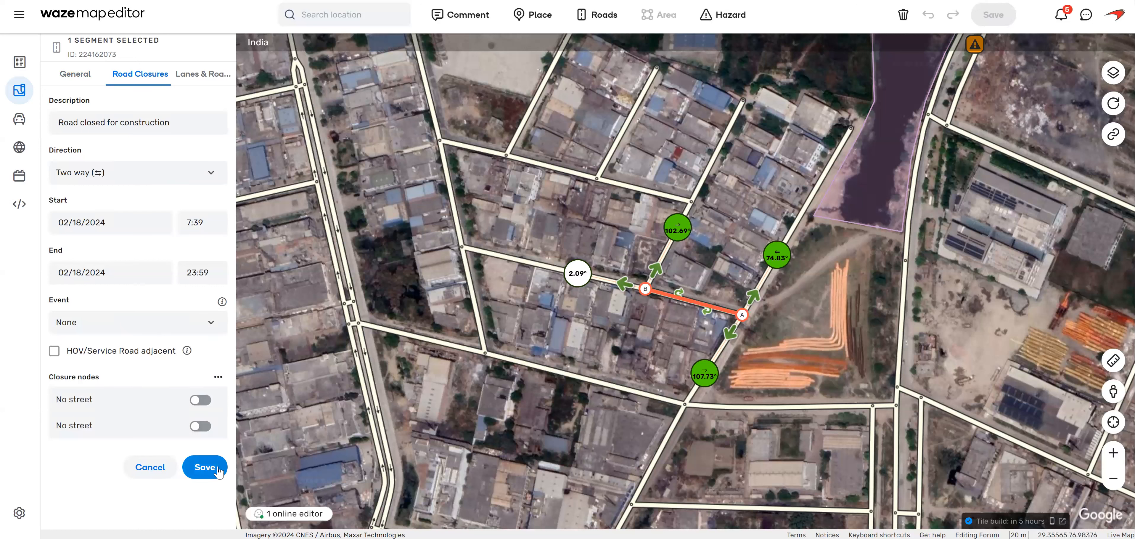
pyautogui.click(208, 471)
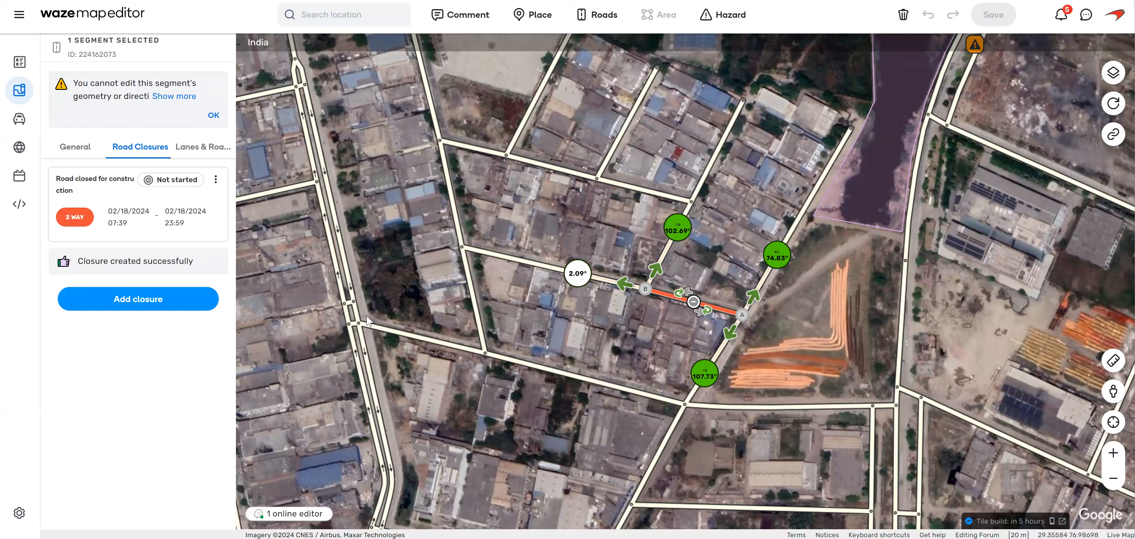
# Step: Edit the construction closure, set its start time to 05:39 and save it
pyautogui.click(175, 217)
pyautogui.click(182, 295)
pyautogui.write('5')
pyautogui.click(148, 331)
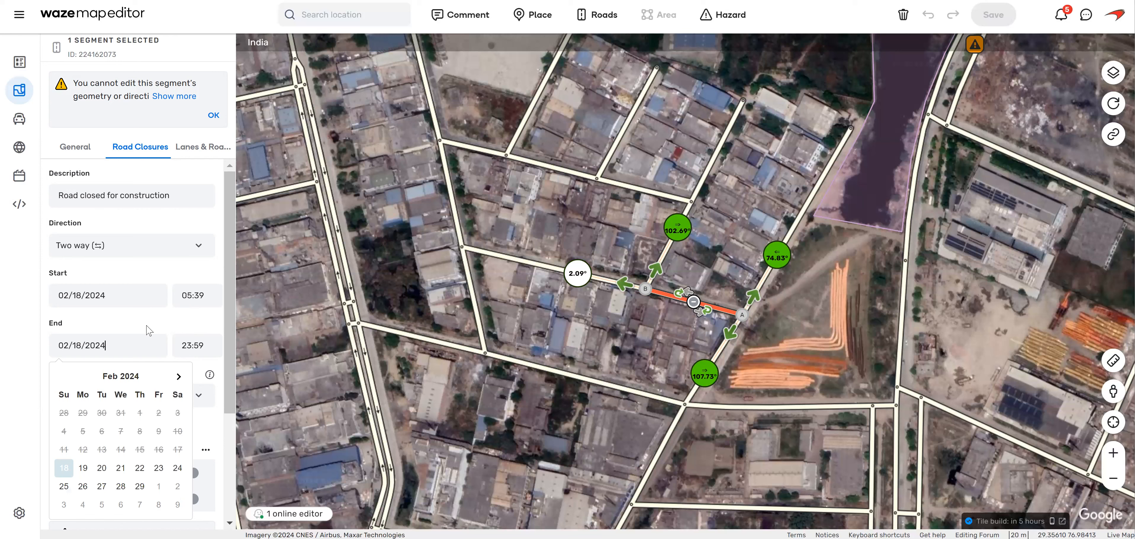
pyautogui.scroll(-3, 149, 331)
pyautogui.click(202, 420)
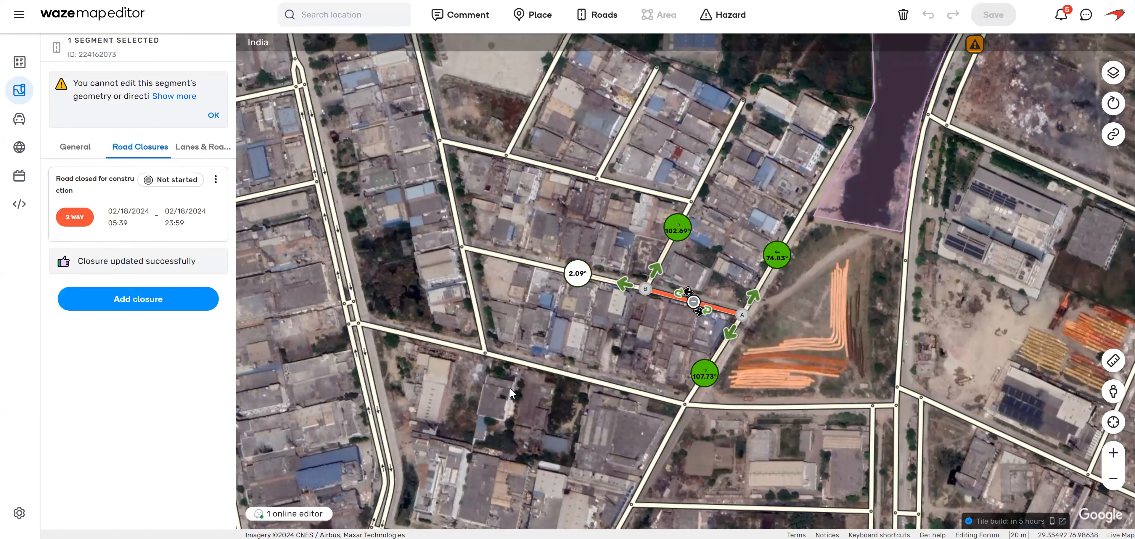
# Step: Reopen the construction closure, set its start time to 4:39 and save it
pyautogui.click(128, 211)
pyautogui.click(182, 296)
pyautogui.write('4:39')
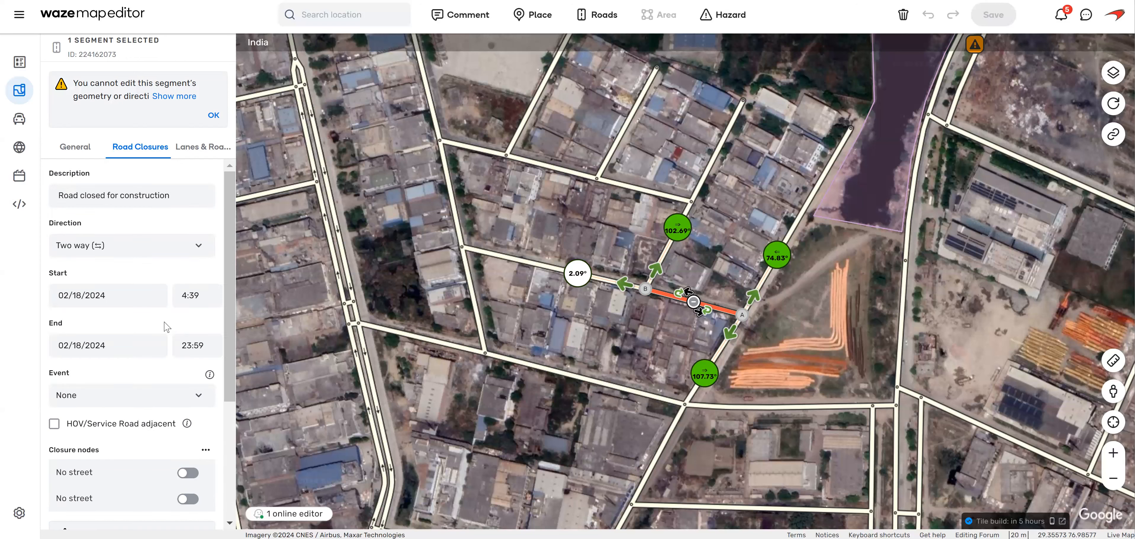
pyautogui.press('Tab')
pyautogui.scroll(-3, 207, 353)
pyautogui.click(195, 431)
pyautogui.click(193, 418)
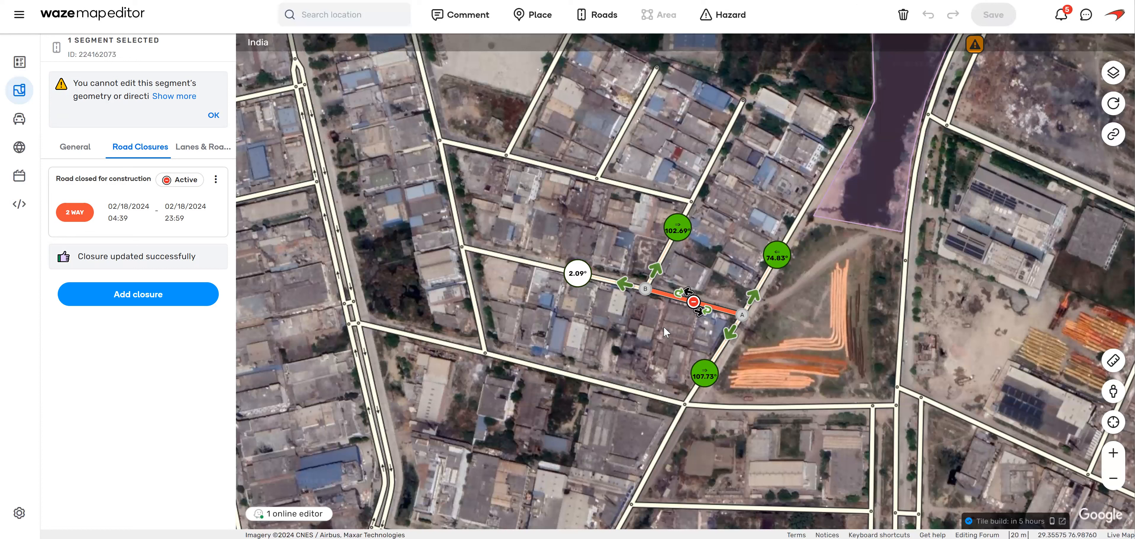
# Step: Compare the road closures of the closed segment with those of the adjoining western segment and a segment on the parallel street to the north
pyautogui.click(641, 336)
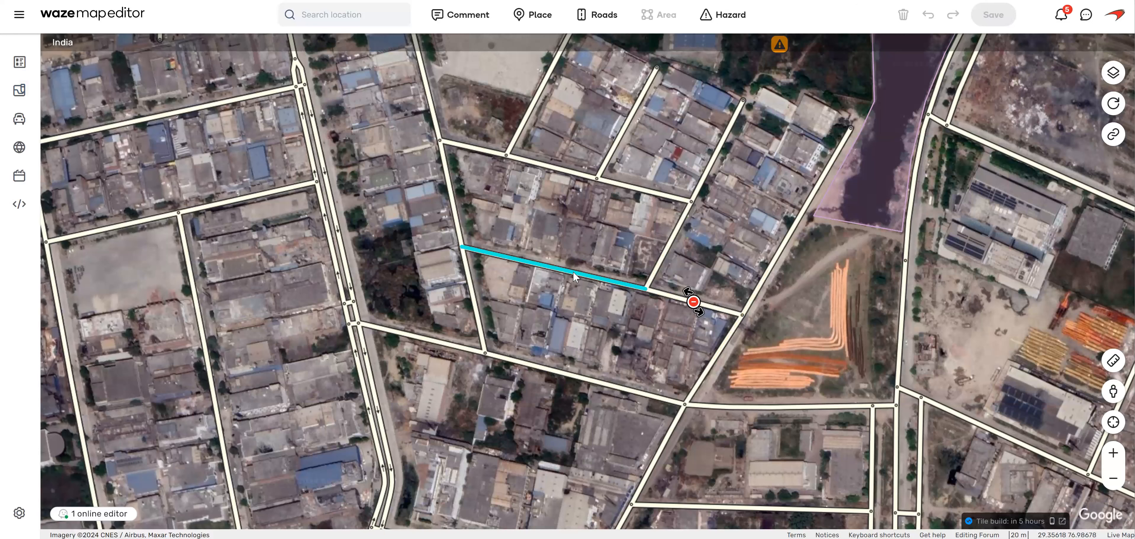
pyautogui.click(574, 273)
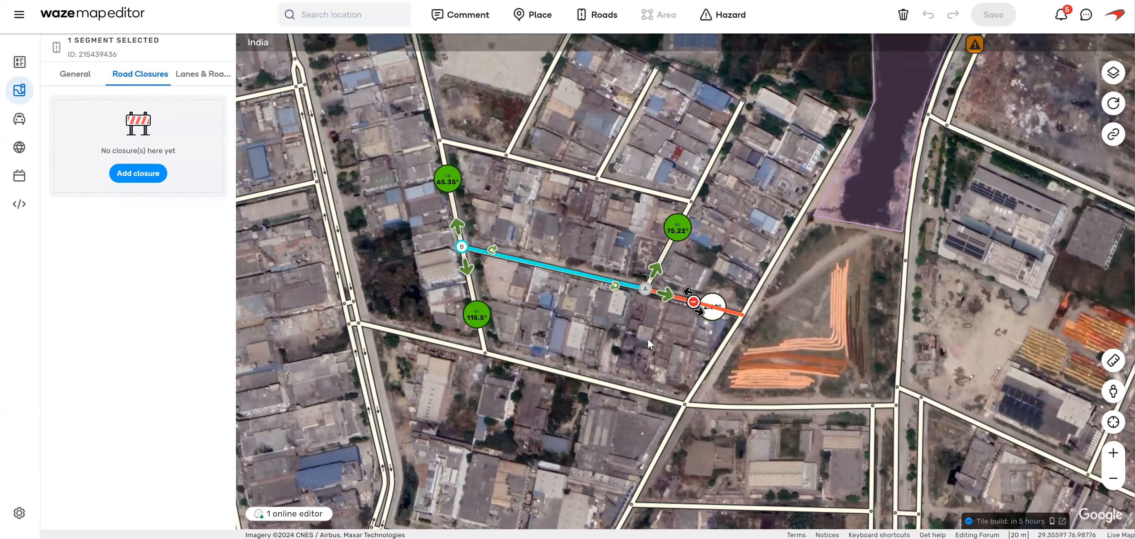
pyautogui.click(722, 310)
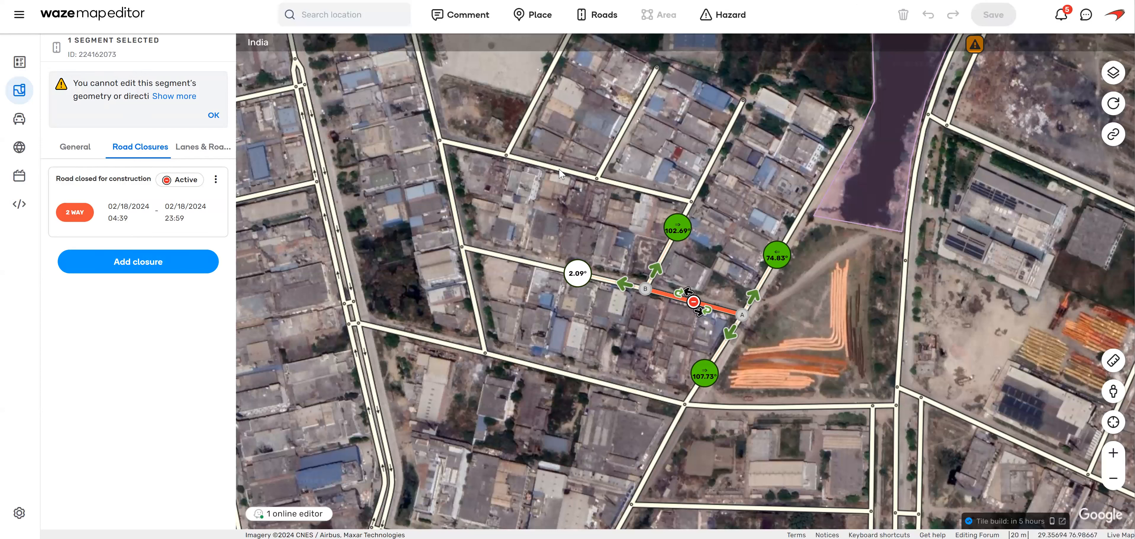
pyautogui.click(533, 162)
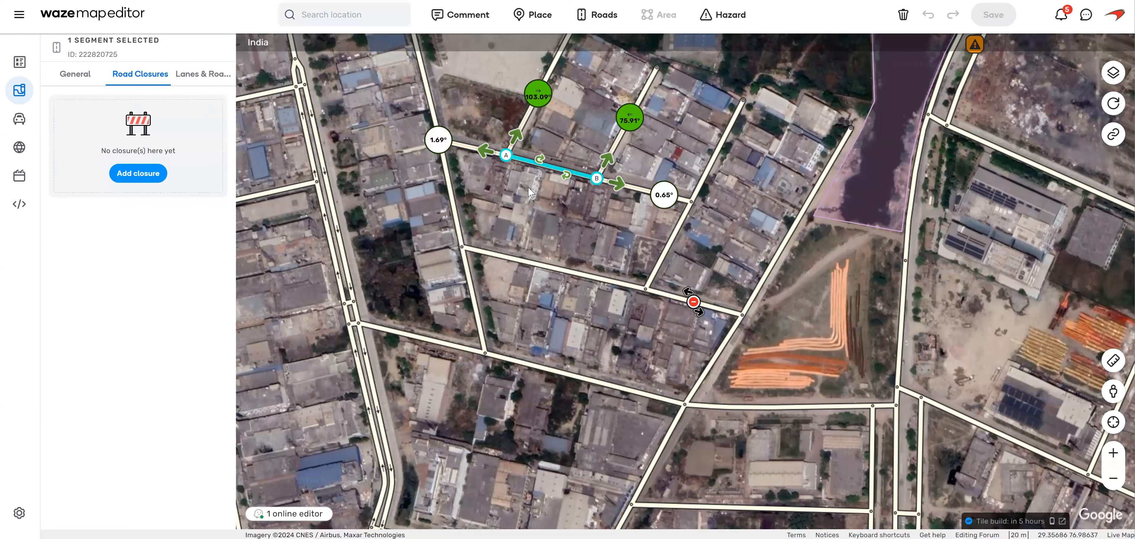
pyautogui.click(573, 277)
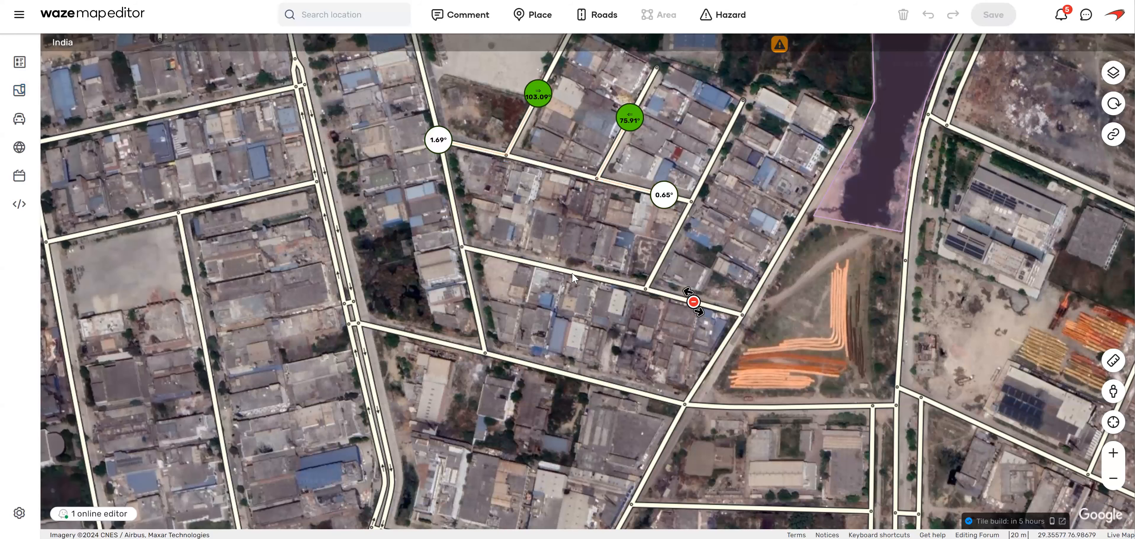
pyautogui.click(572, 275)
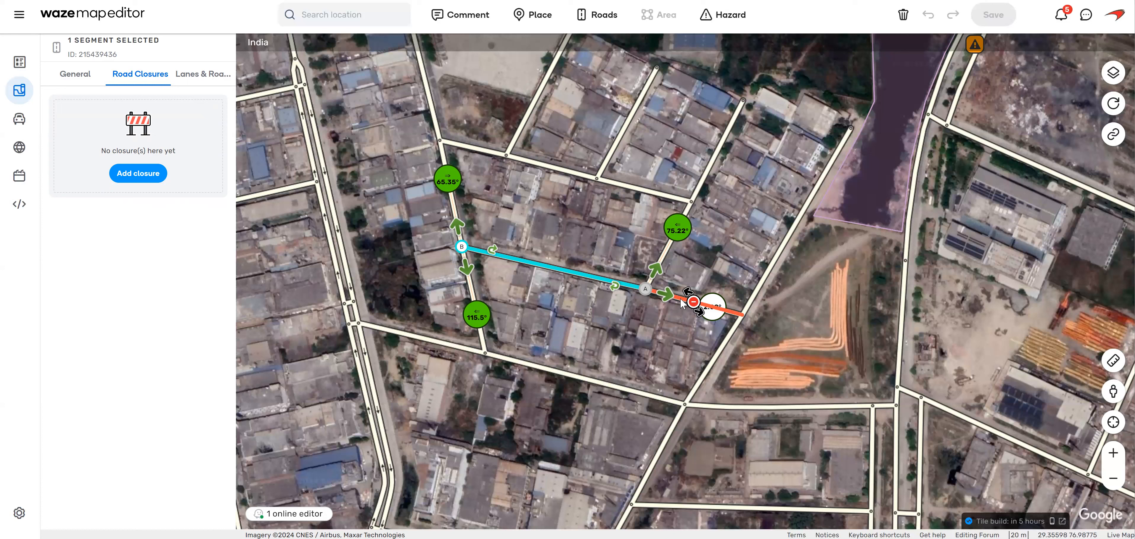
# Step: Select the western segment together with the adjoining closed segment and apply the construction closure to all selected segments
pyautogui.keyDown('ctrl'); pyautogui.click(681, 301); pyautogui.keyUp('ctrl')
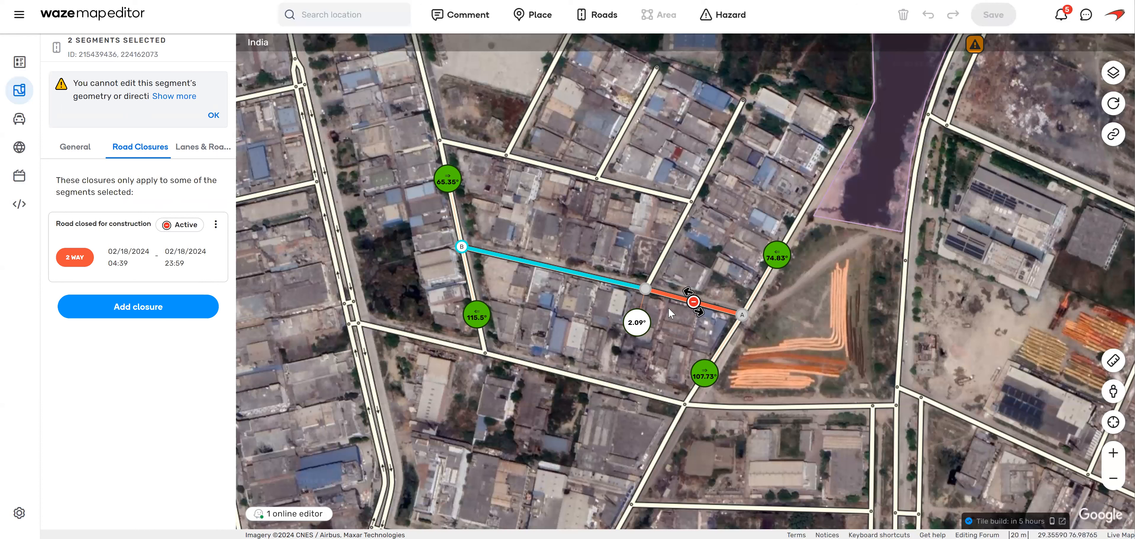
pyautogui.click(216, 225)
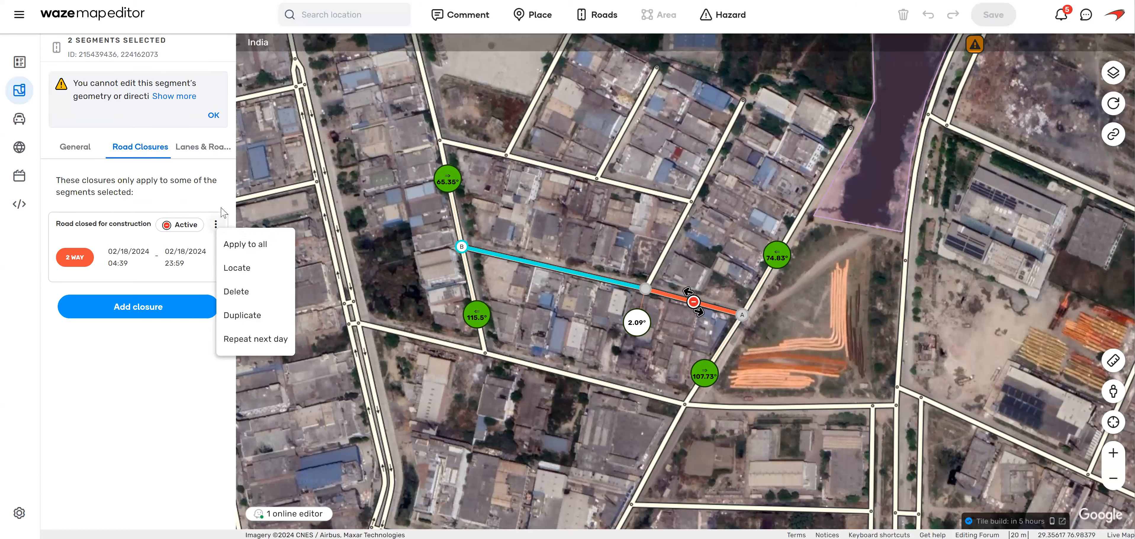
pyautogui.click(236, 244)
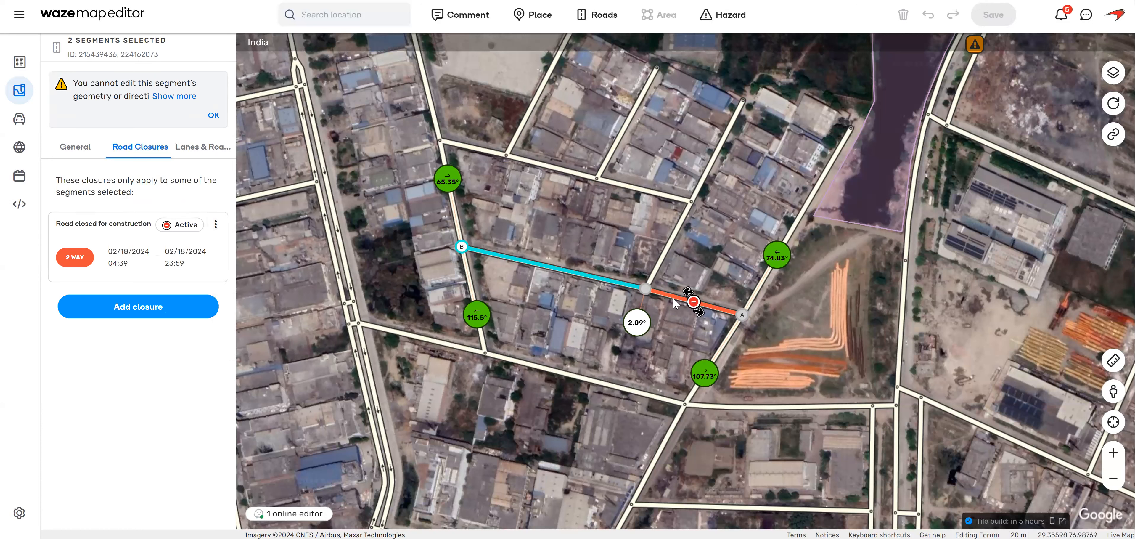
pyautogui.click(216, 226)
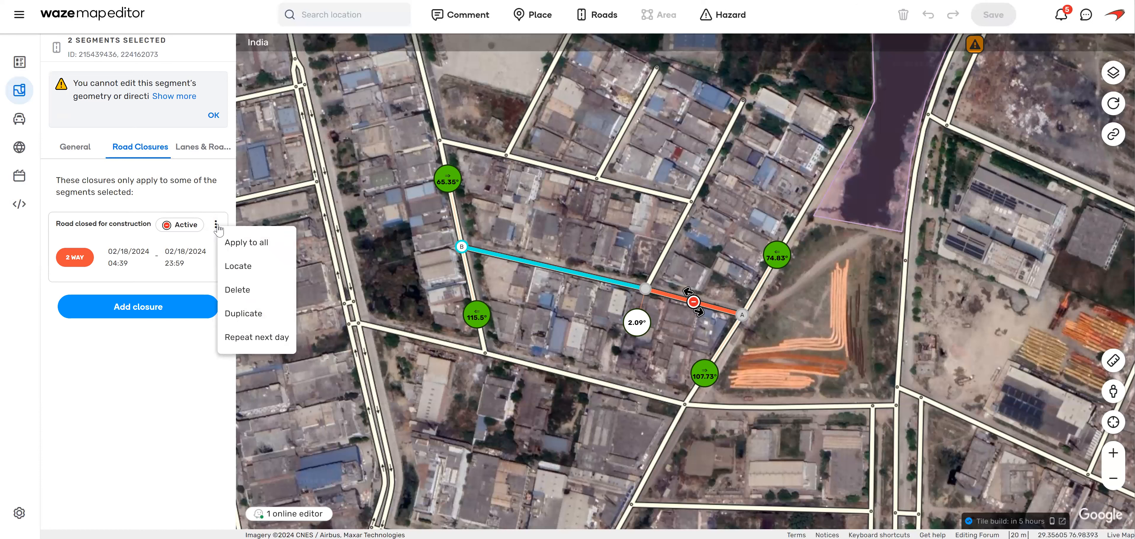
pyautogui.click(242, 242)
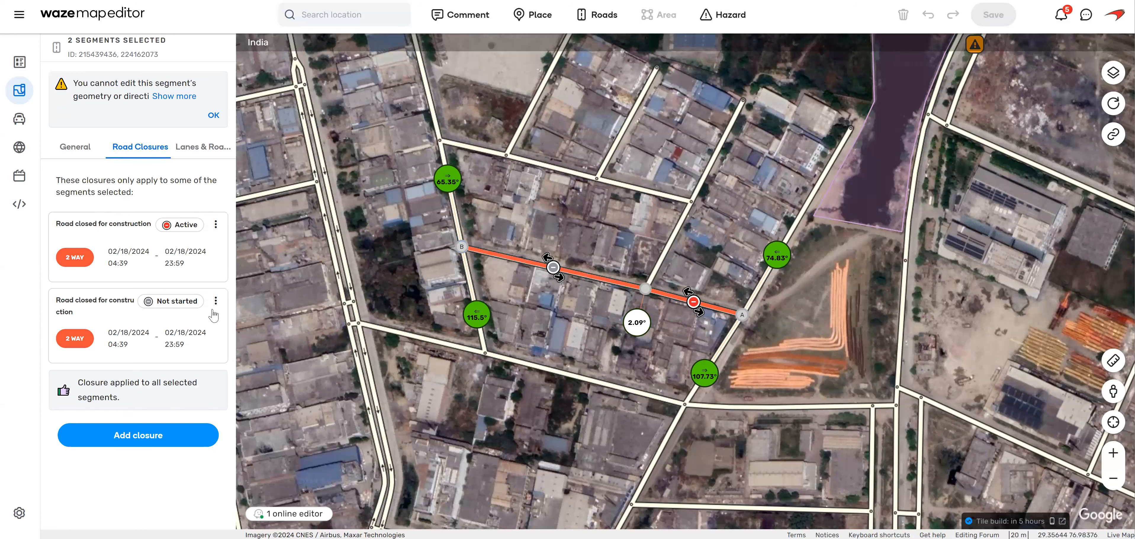
# Step: Set the start time of the not-started construction closure to 3:39, save it, and check the western segment's closure
pyautogui.click(137, 333)
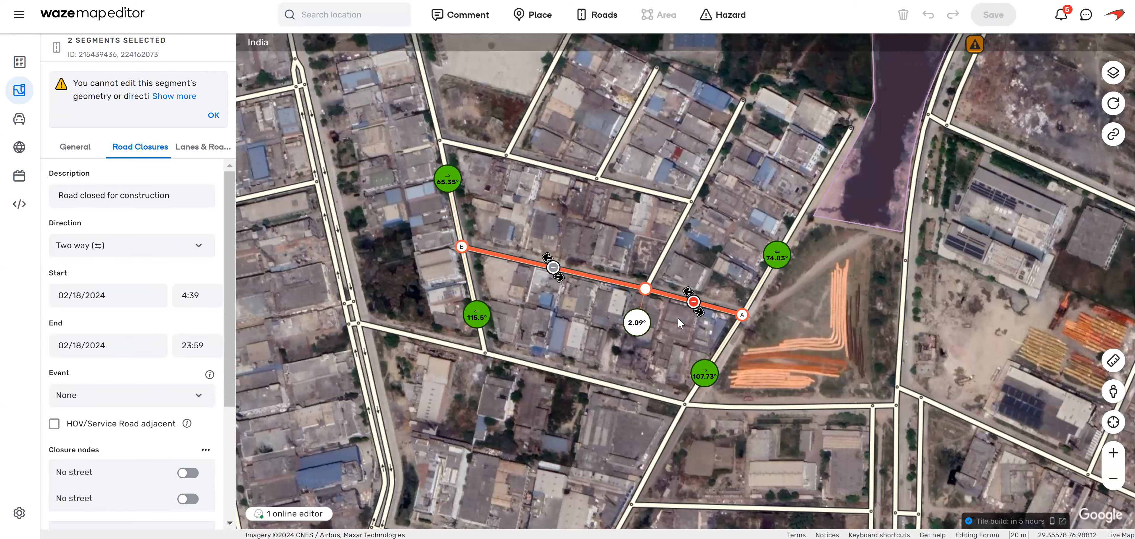
pyautogui.click(189, 304)
pyautogui.write('3')
pyautogui.press('Tab')
pyautogui.scroll(-3, 171, 326)
pyautogui.click(203, 434)
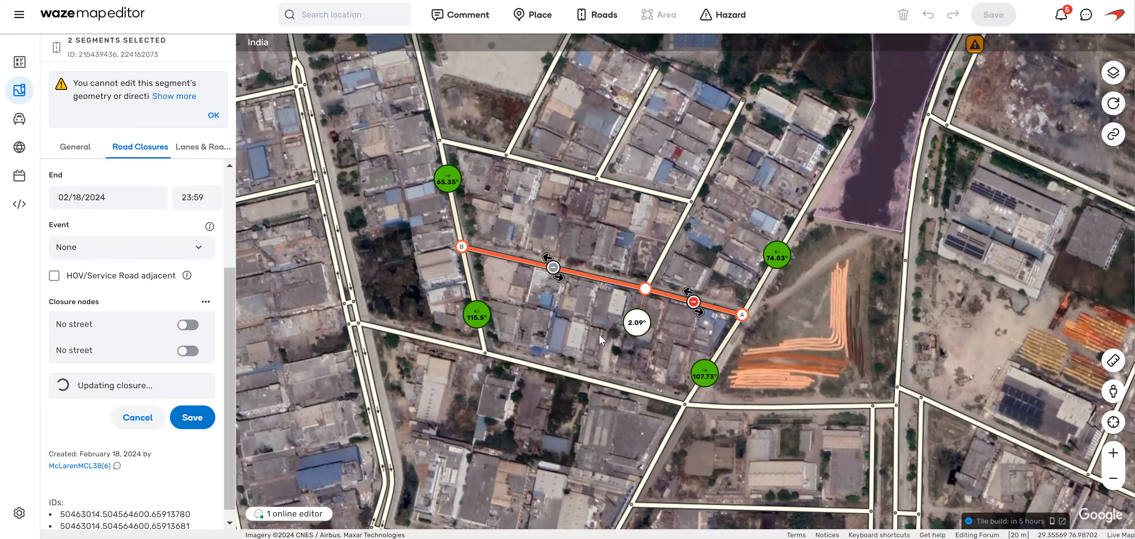
pyautogui.click(592, 347)
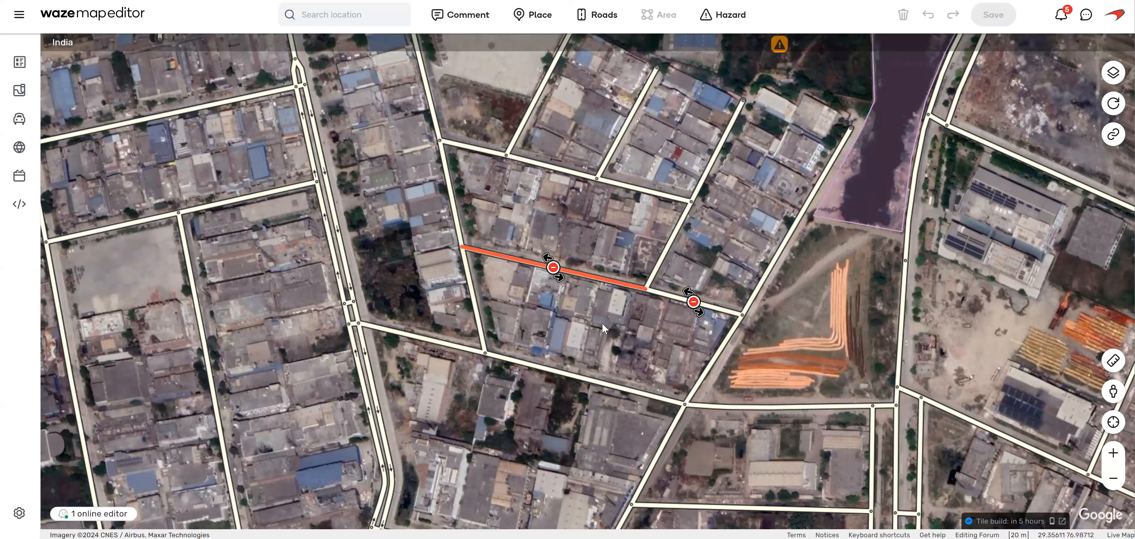
pyautogui.click(611, 286)
pyautogui.click(610, 350)
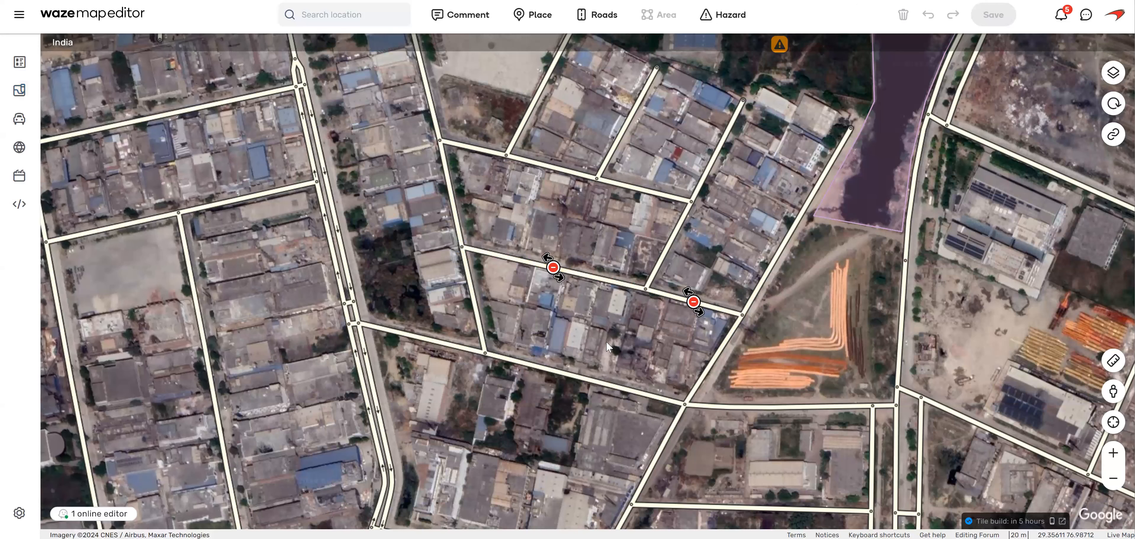
pyautogui.click(613, 287)
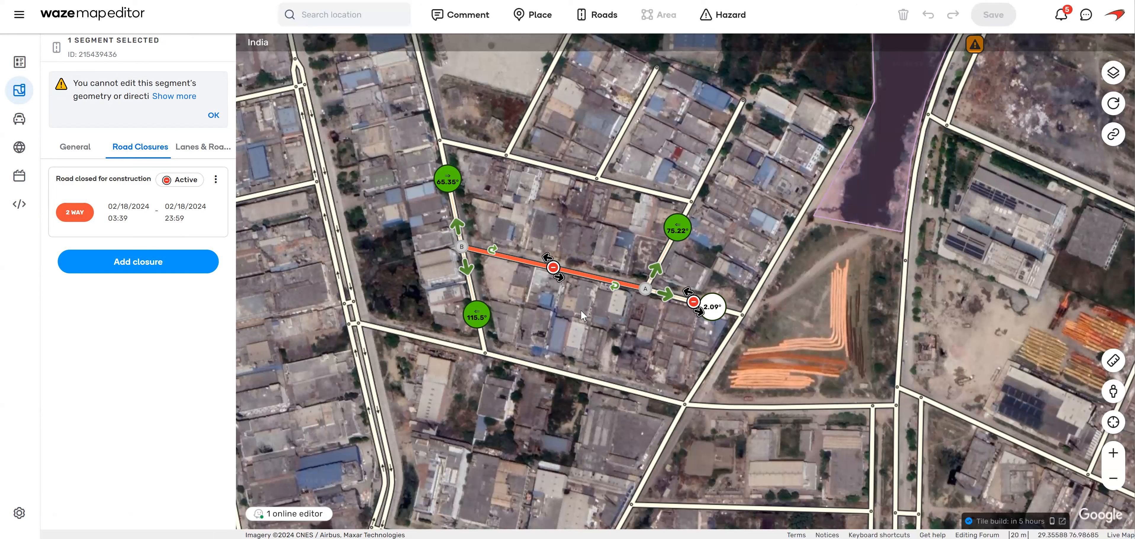
pyautogui.click(588, 359)
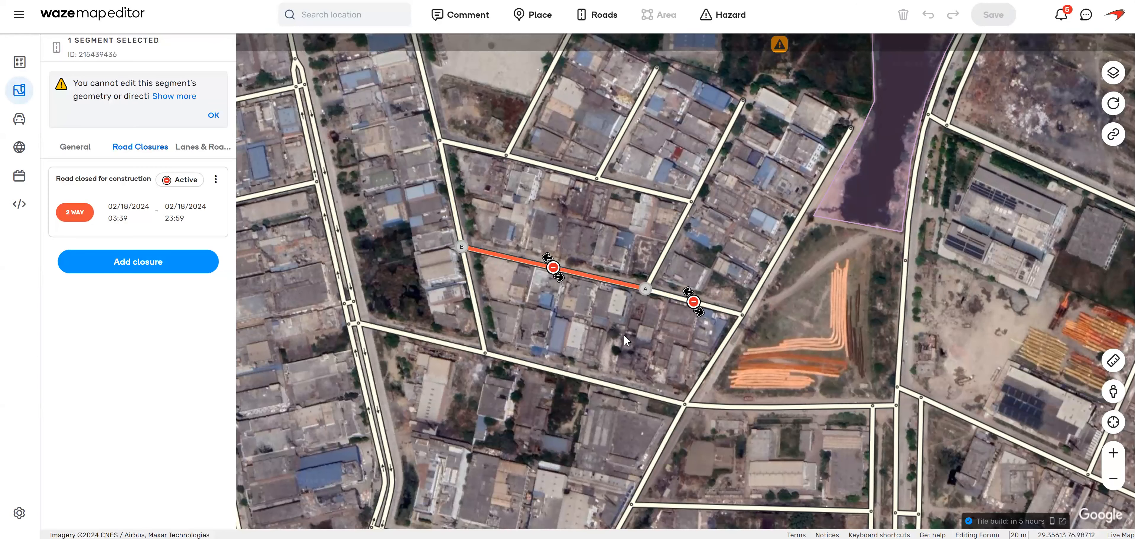
# Step: With both segments selected, set the end date of the closure starting at 03:39 to 05/31/2024 and save it
pyautogui.keyDown('ctrl'); pyautogui.click(678, 304); pyautogui.keyUp('ctrl')
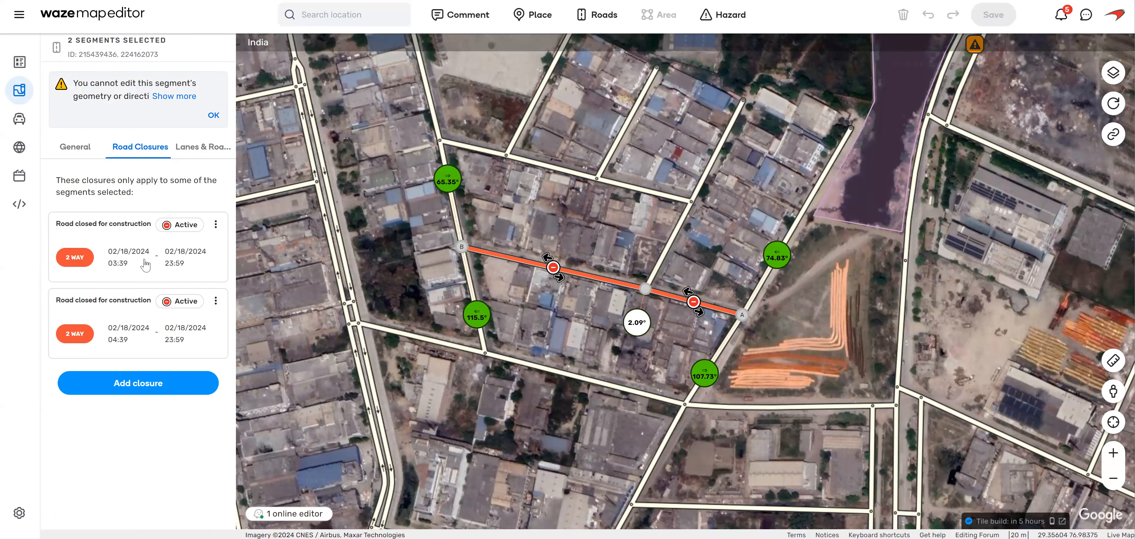
pyautogui.click(146, 266)
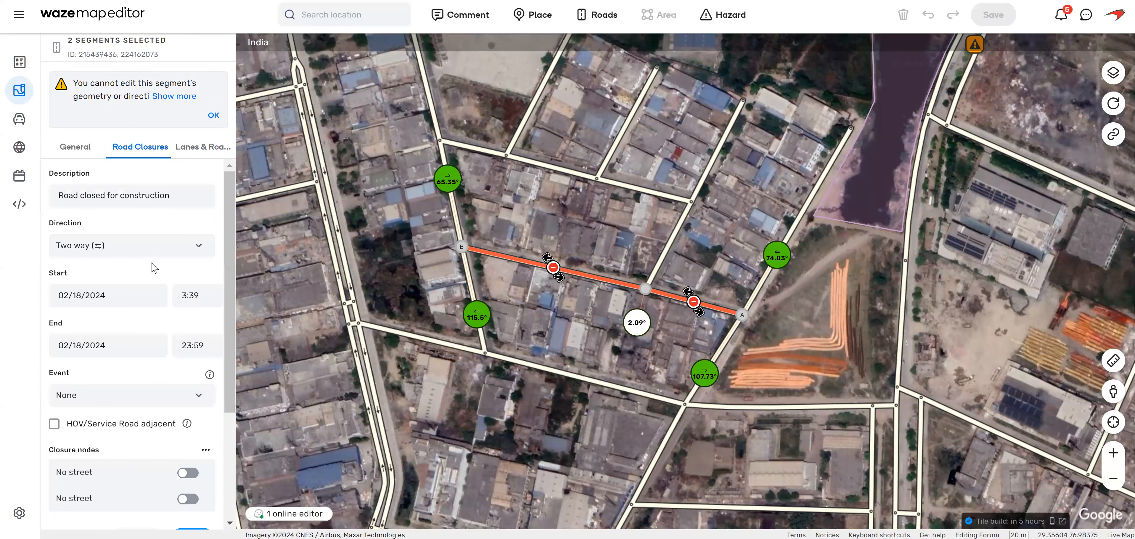
pyautogui.click(135, 346)
pyautogui.click(179, 376)
pyautogui.click(178, 376)
pyautogui.click(179, 376)
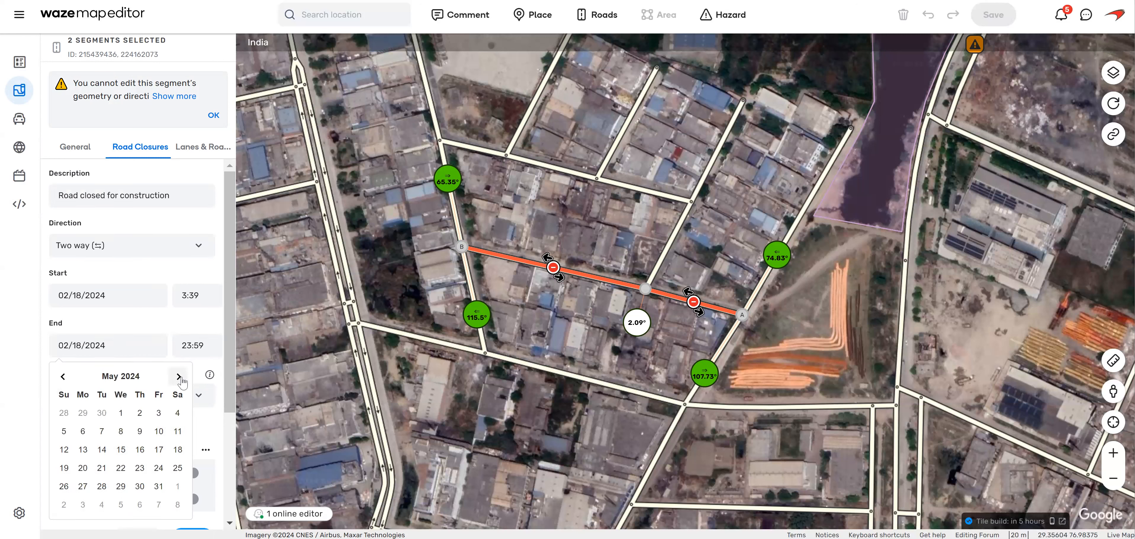
pyautogui.click(158, 486)
pyautogui.scroll(-2, 208, 416)
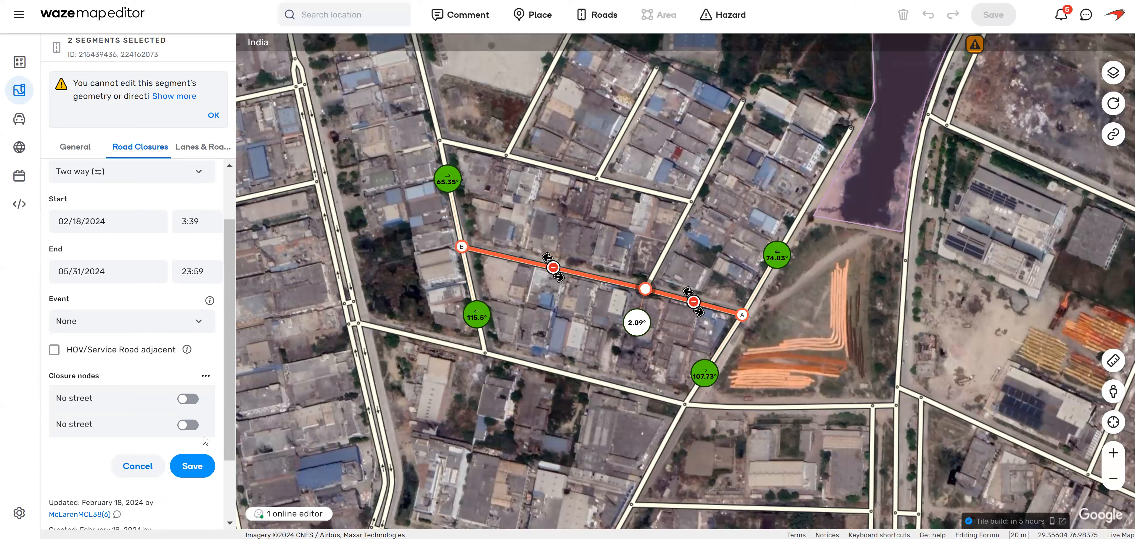
pyautogui.click(194, 466)
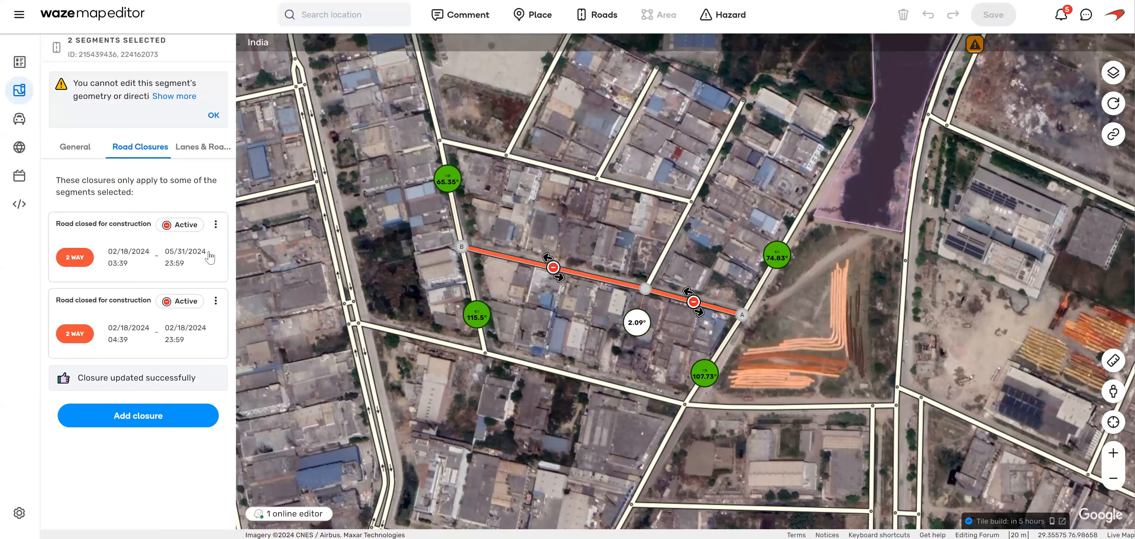
# Step: Set the end date of the closure starting at 04:39 to 05/31/2024, save it and deselect the segments
pyautogui.click(209, 347)
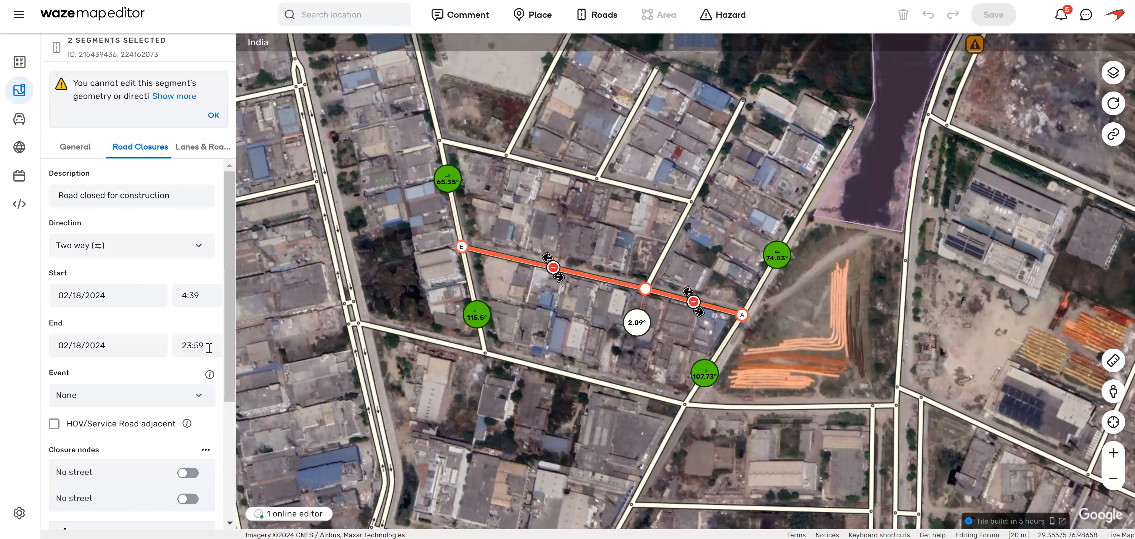
pyautogui.click(119, 345)
pyautogui.click(180, 375)
pyautogui.click(180, 376)
pyautogui.click(179, 376)
pyautogui.click(159, 485)
pyautogui.scroll(-3, 204, 428)
pyautogui.click(193, 418)
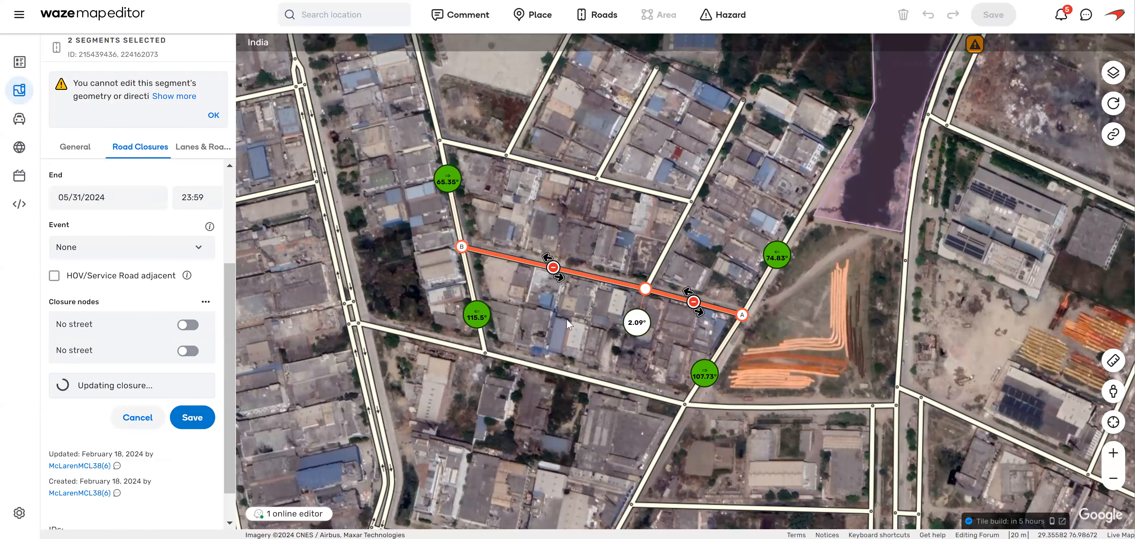
pyautogui.click(583, 347)
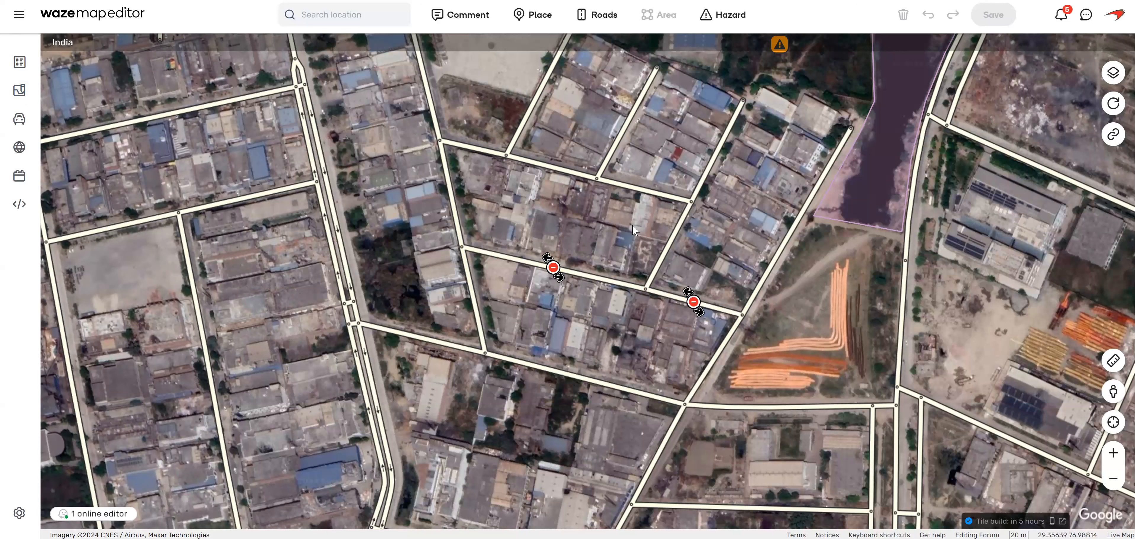
# Step: Select both closed segments and delete their two construction closures
pyautogui.click(617, 284)
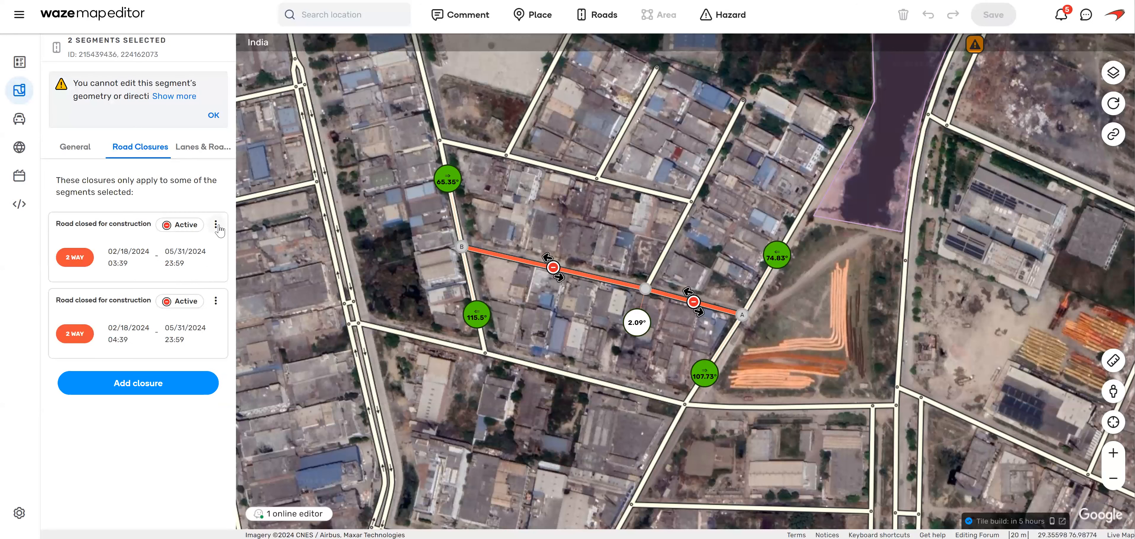
pyautogui.click(215, 225)
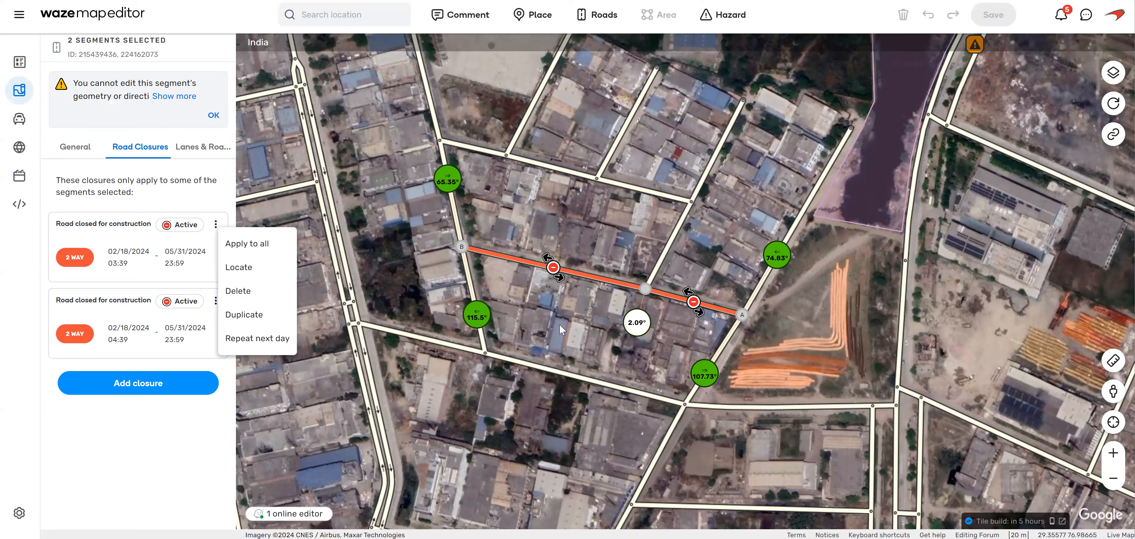
pyautogui.click(234, 291)
pyautogui.click(631, 70)
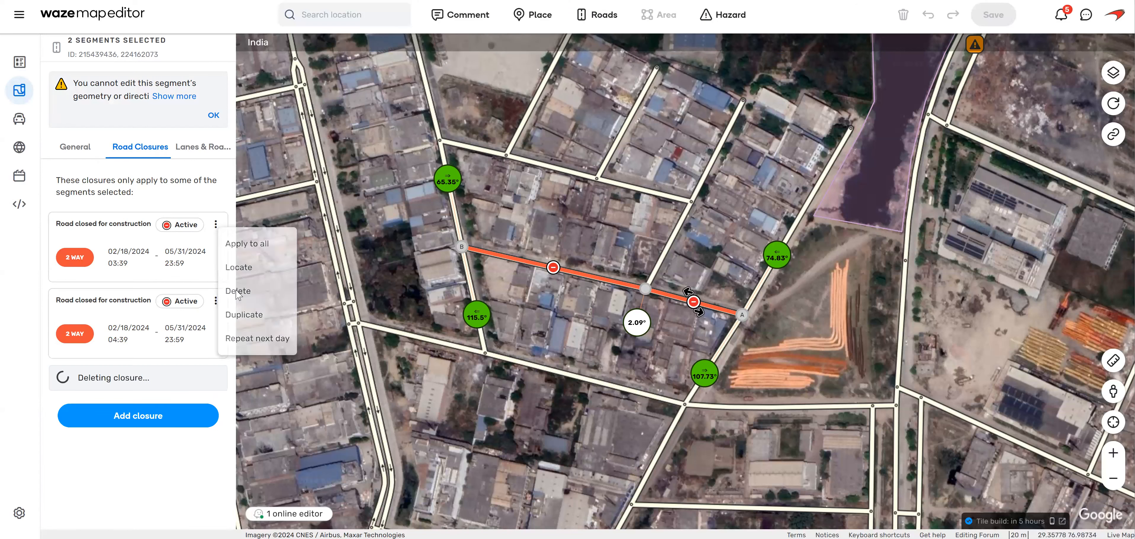
pyautogui.click(216, 226)
pyautogui.click(256, 291)
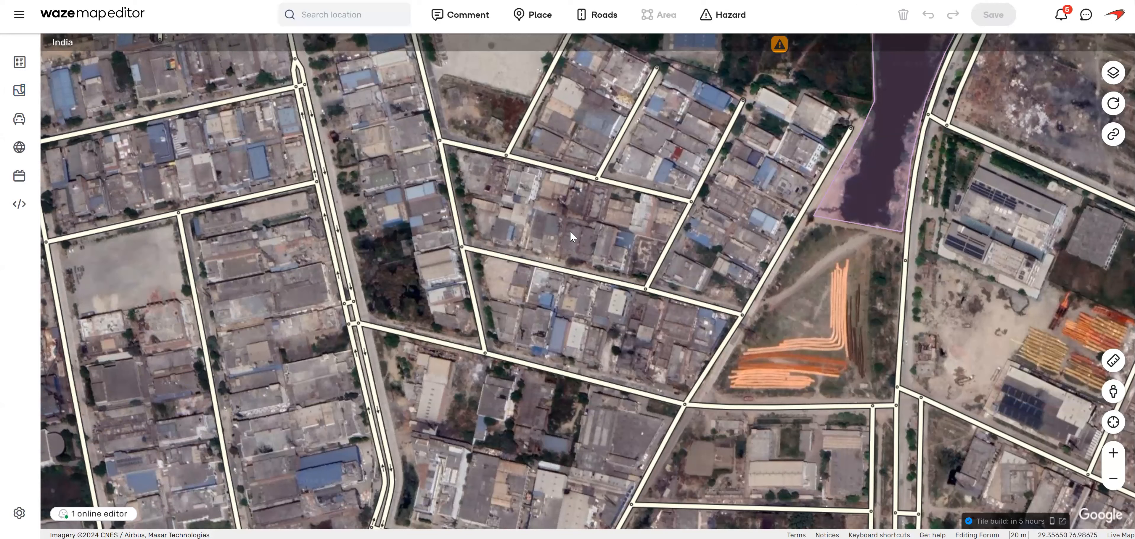
# Step: Try starting a new closure on the eastern segment with the direction A → B
pyautogui.click(692, 302)
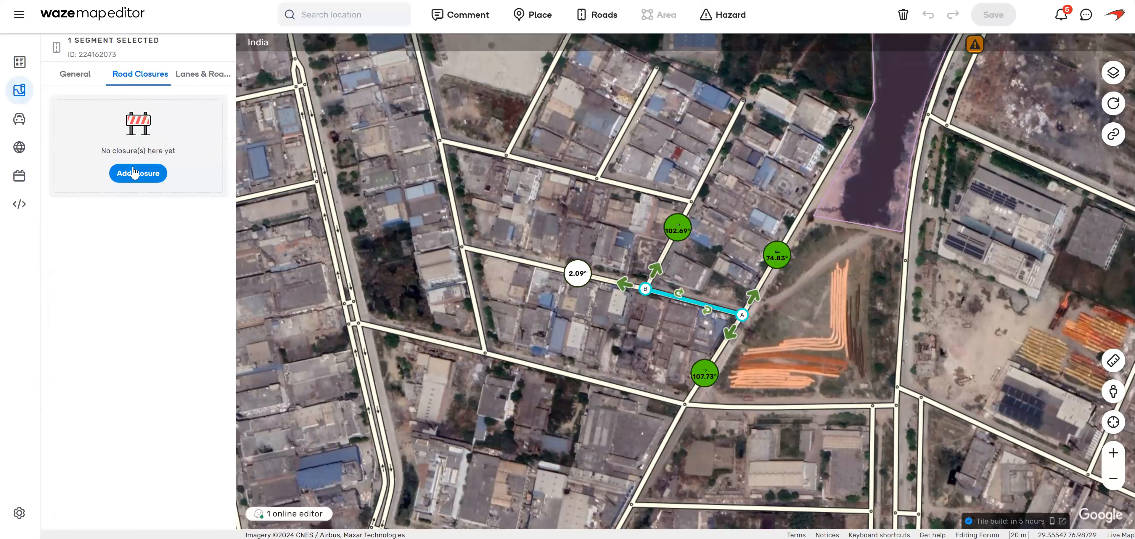
pyautogui.click(134, 172)
pyautogui.click(113, 173)
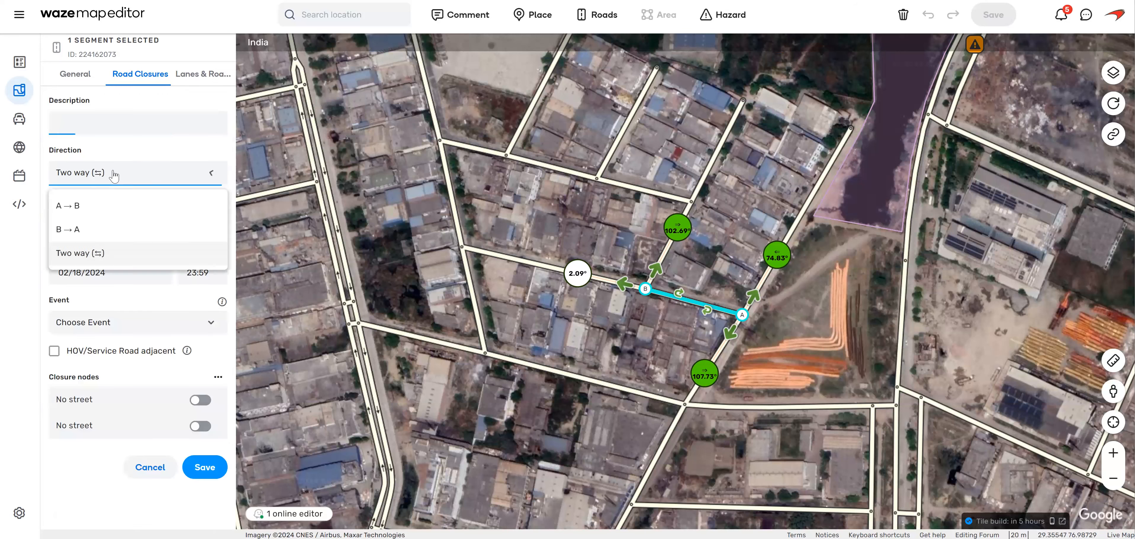
pyautogui.click(105, 206)
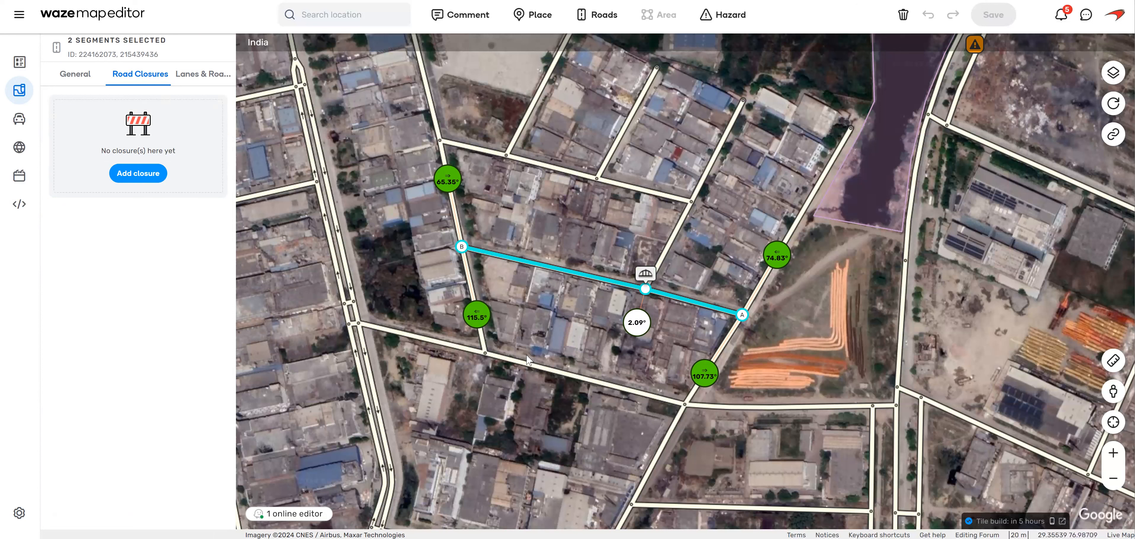
# Step: Try a new closure on both segments with the direction A → B and with B → A, and discard it
pyautogui.click(140, 176)
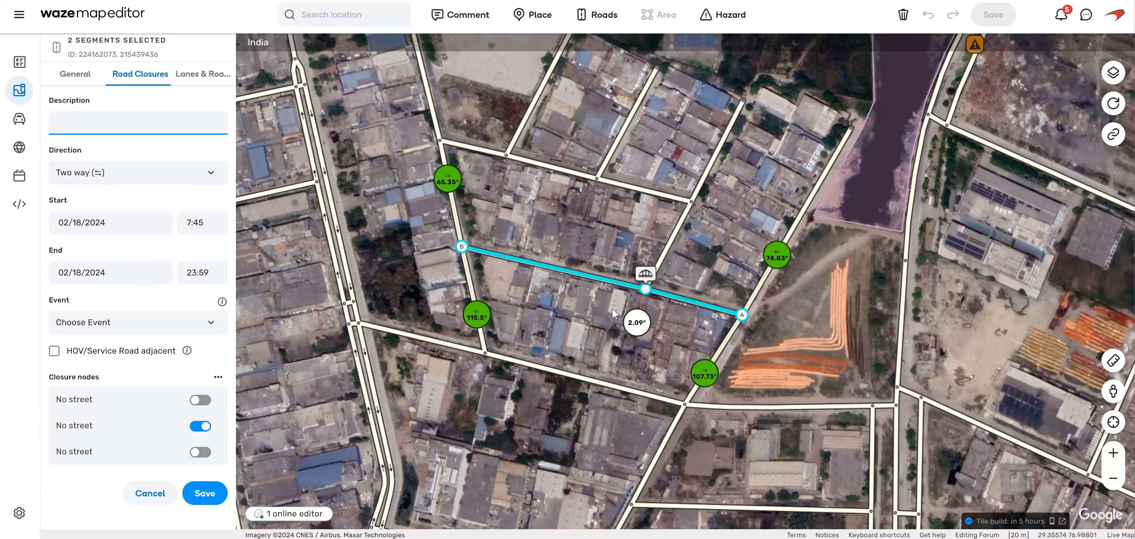
pyautogui.click(144, 183)
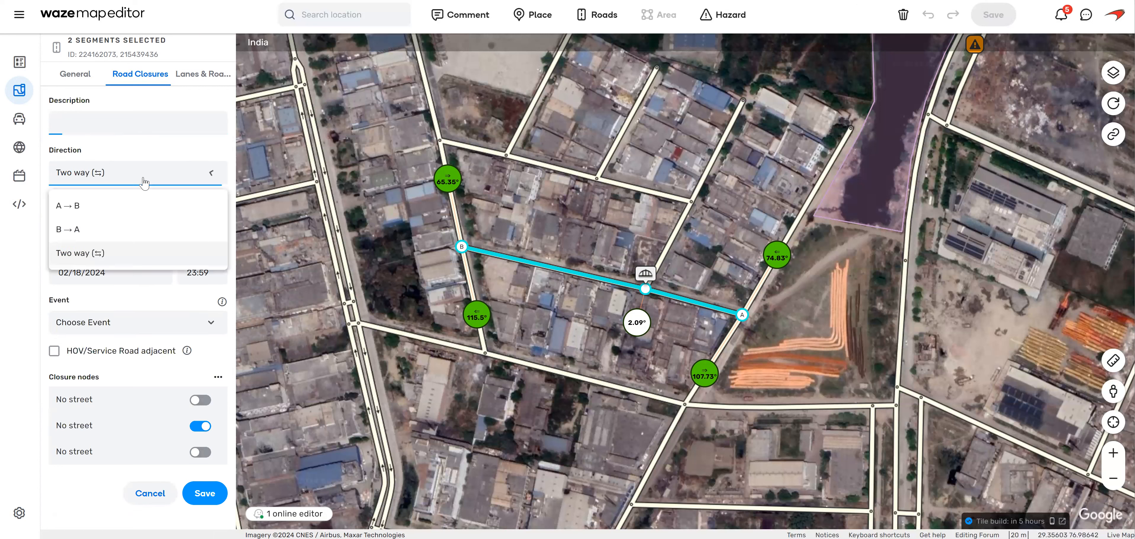
pyautogui.click(107, 209)
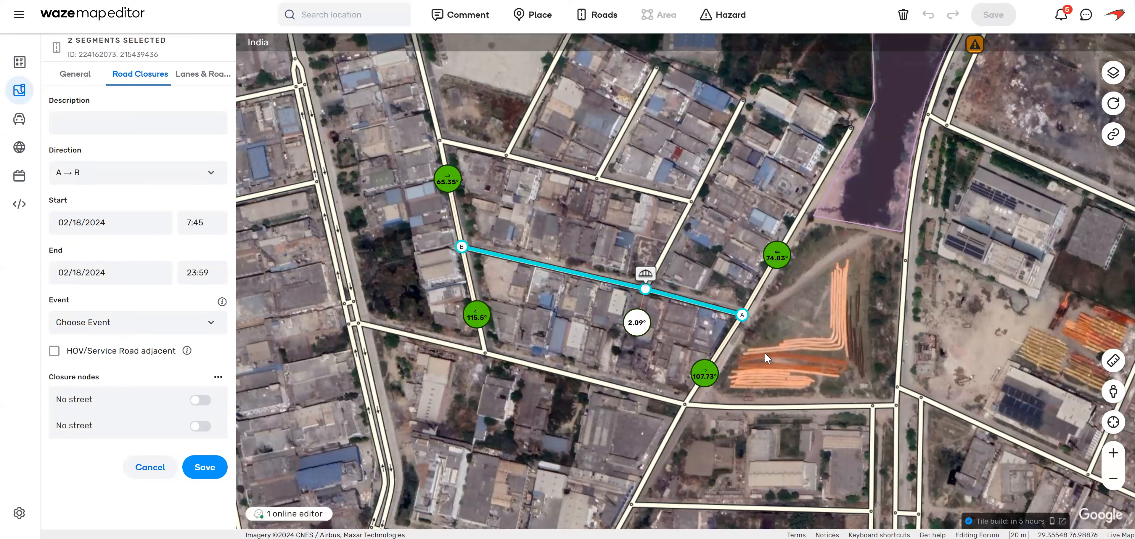
pyautogui.click(158, 176)
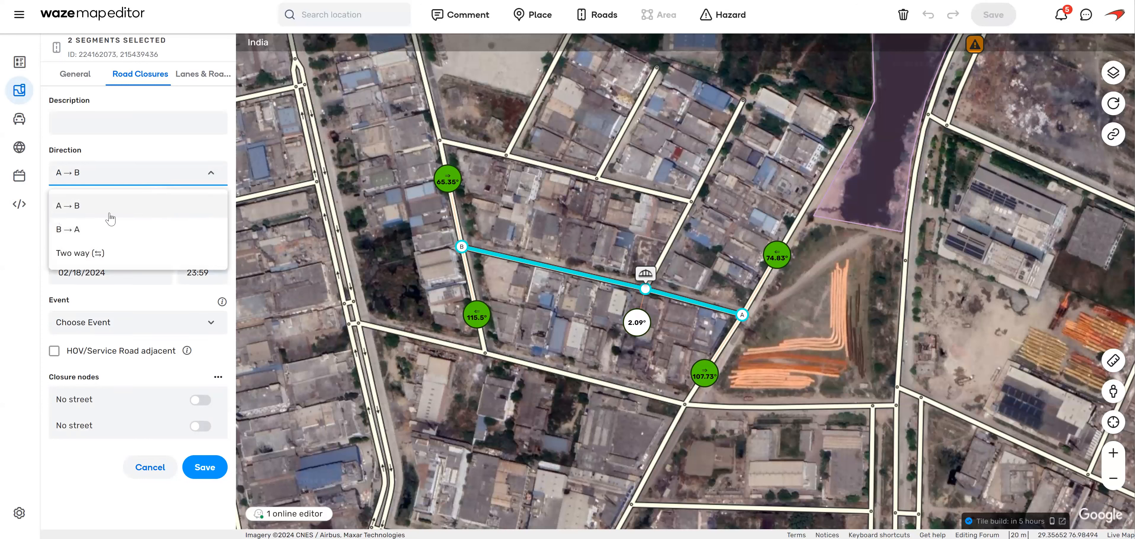
pyautogui.click(77, 231)
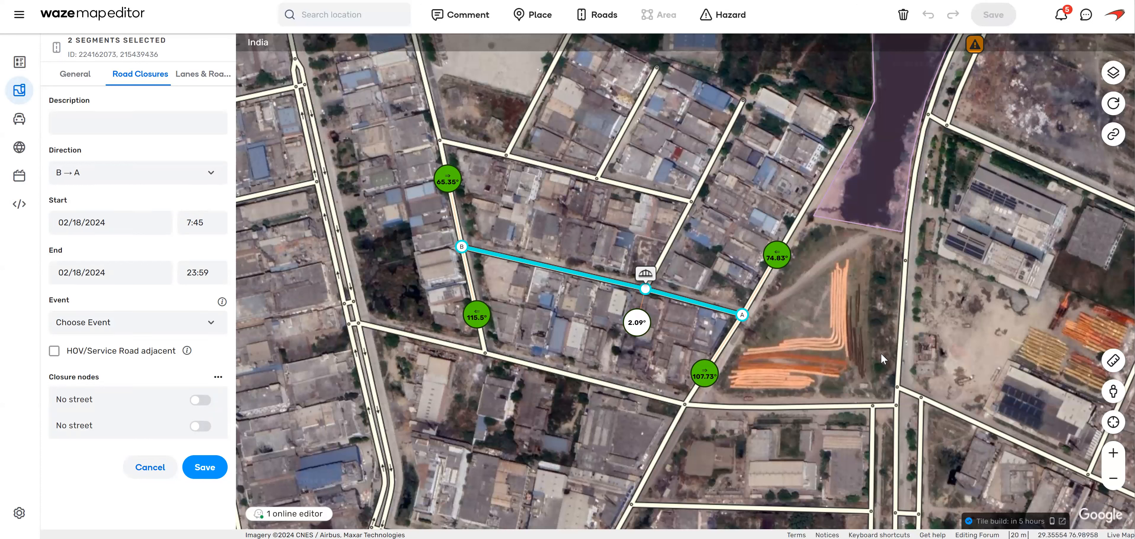
pyautogui.click(99, 125)
pyautogui.press('Escape')
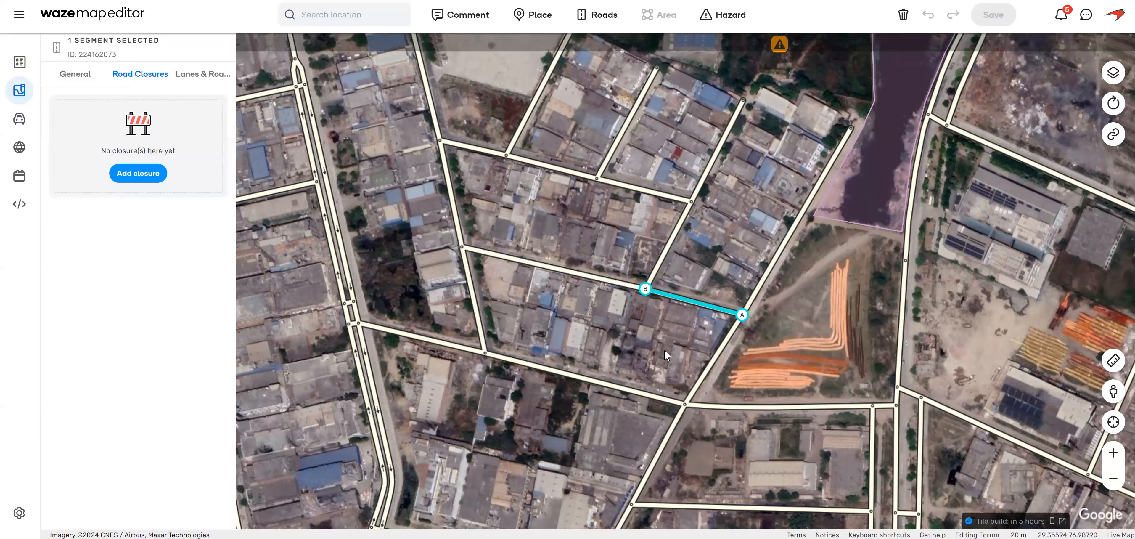
# Step: Select the three connected segments meeting at the central junction and start a new closure on them
pyautogui.keyDown('ctrl'); pyautogui.click(589, 277); pyautogui.keyUp('ctrl')
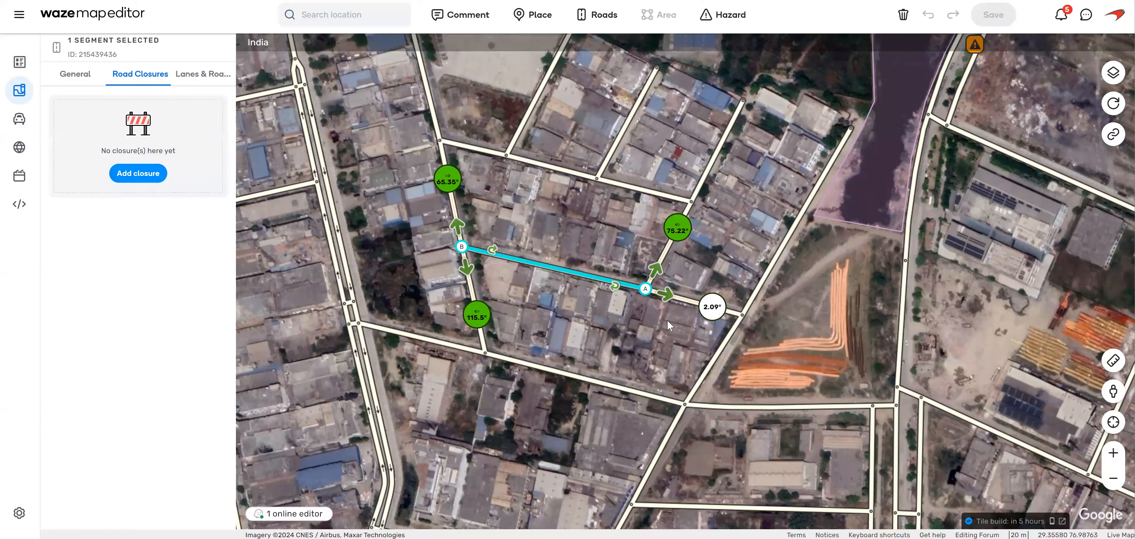
pyautogui.click(550, 309)
pyautogui.click(564, 269)
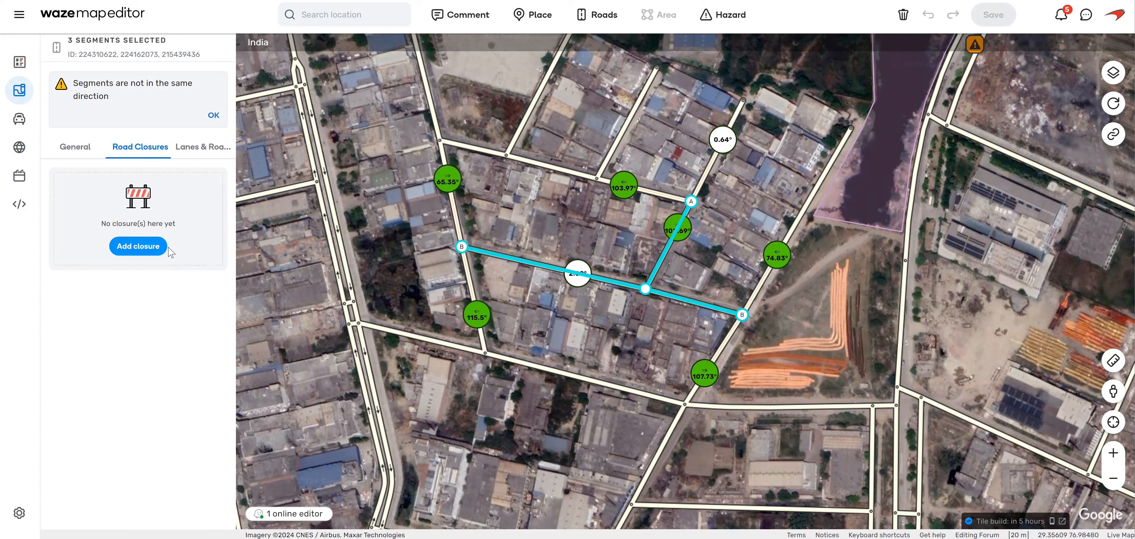
pyautogui.click(154, 248)
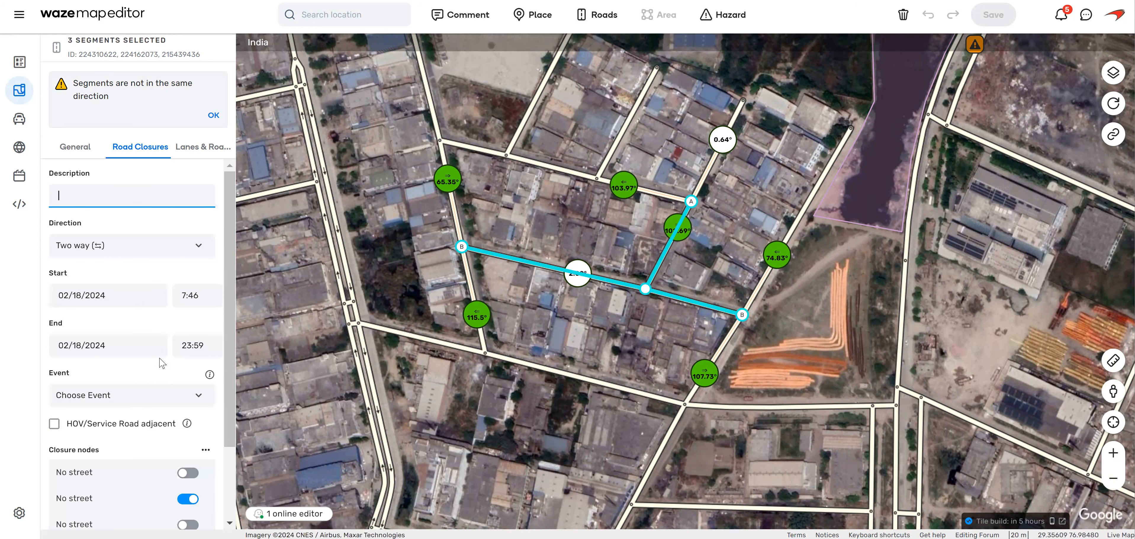
pyautogui.scroll(-2, 162, 362)
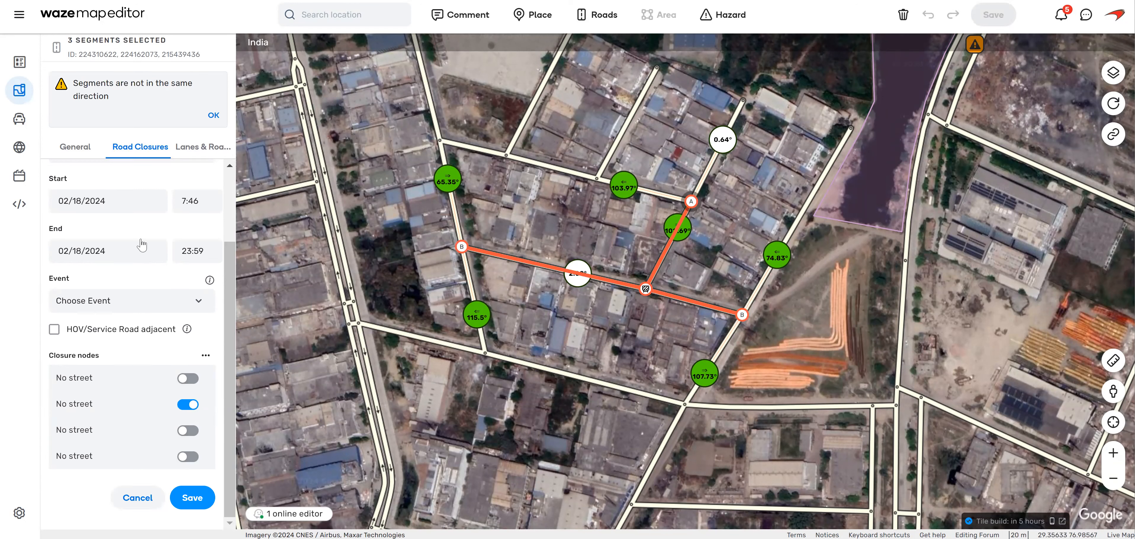
# Step: Enter the description "Road closed for construction" and set the closure's start time to 05:46
pyautogui.scroll(2, 139, 246)
pyautogui.click(128, 194)
pyautogui.write('Road closed f')
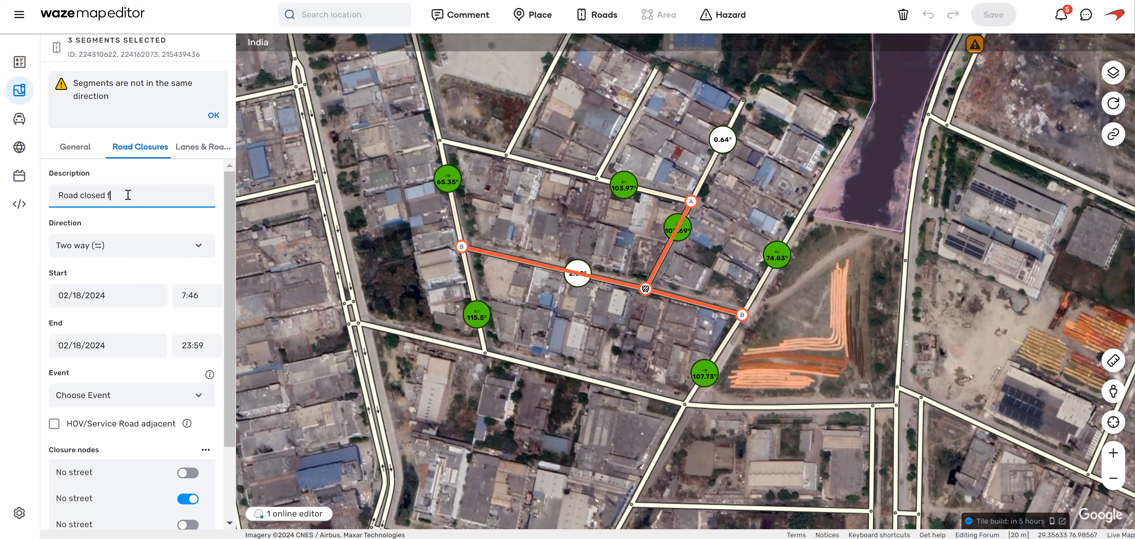
pyautogui.write('or construction')
pyautogui.scroll(-2, 150, 234)
pyautogui.click(184, 222)
pyautogui.write('5')
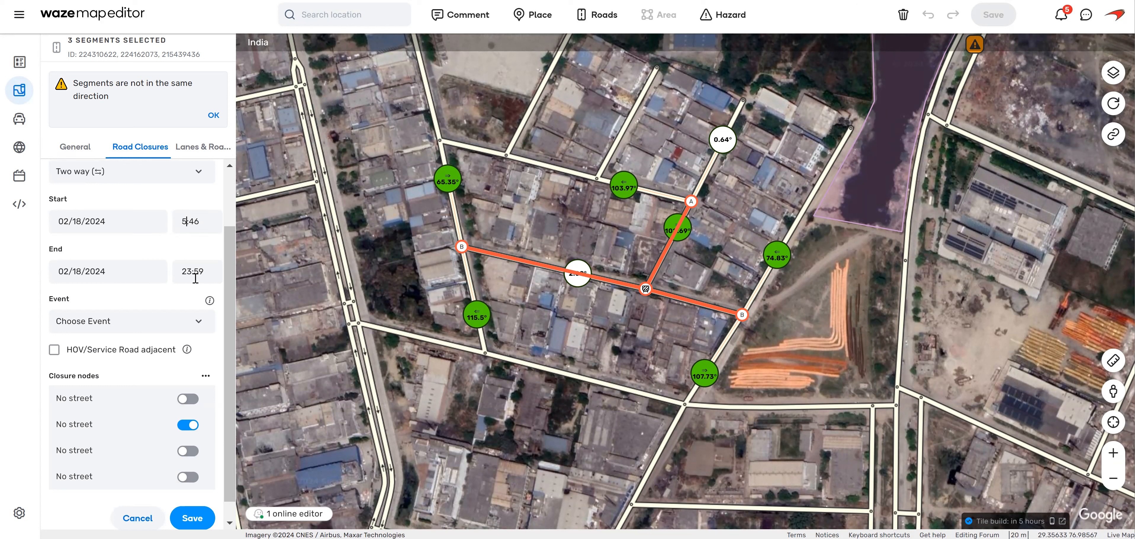
# Step: Keep the closure's end date and set its event to None
pyautogui.click(155, 253)
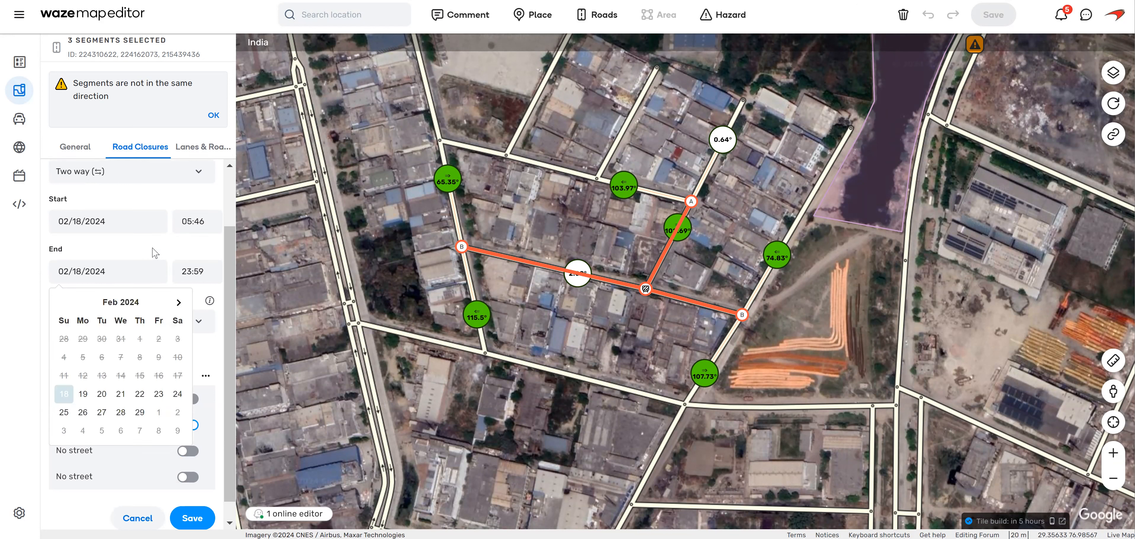
pyautogui.click(201, 322)
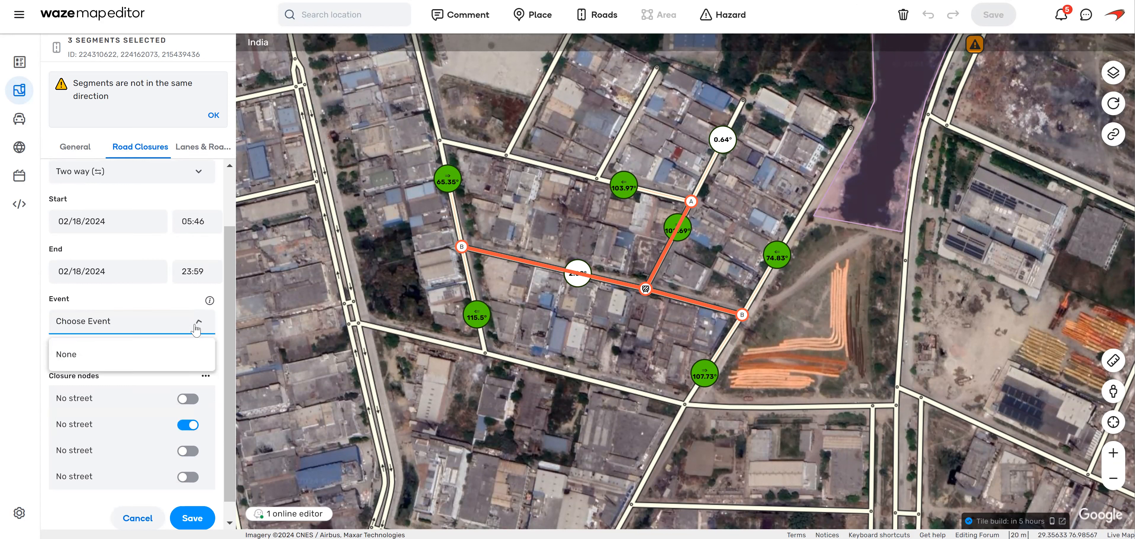
pyautogui.click(100, 356)
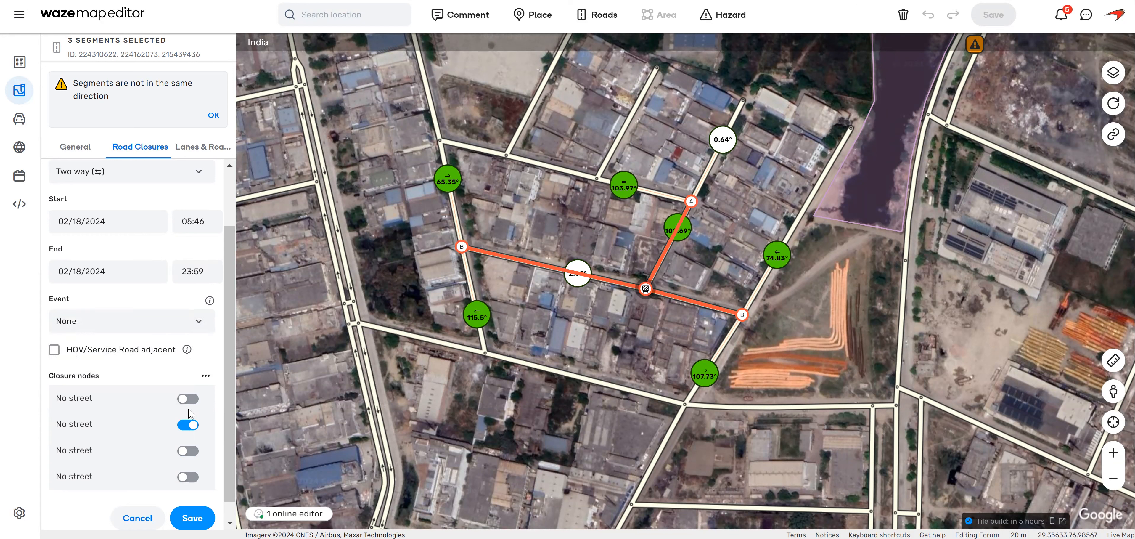
# Step: Try switching the closure nodes at the outer segment ends on and off one at a time
pyautogui.click(197, 402)
pyautogui.click(461, 246)
pyautogui.click(189, 450)
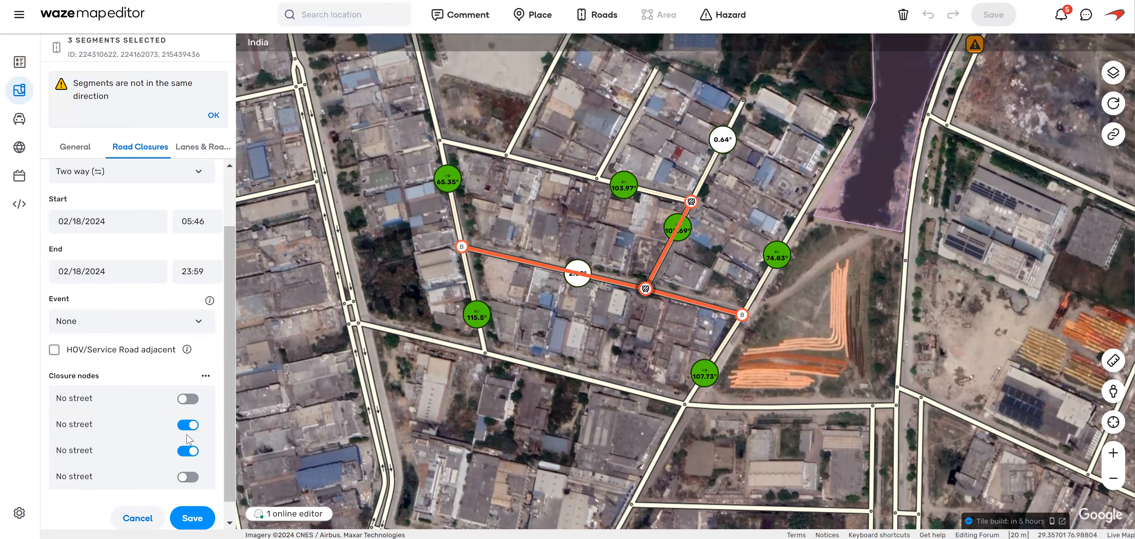
pyautogui.click(189, 450)
pyautogui.click(194, 480)
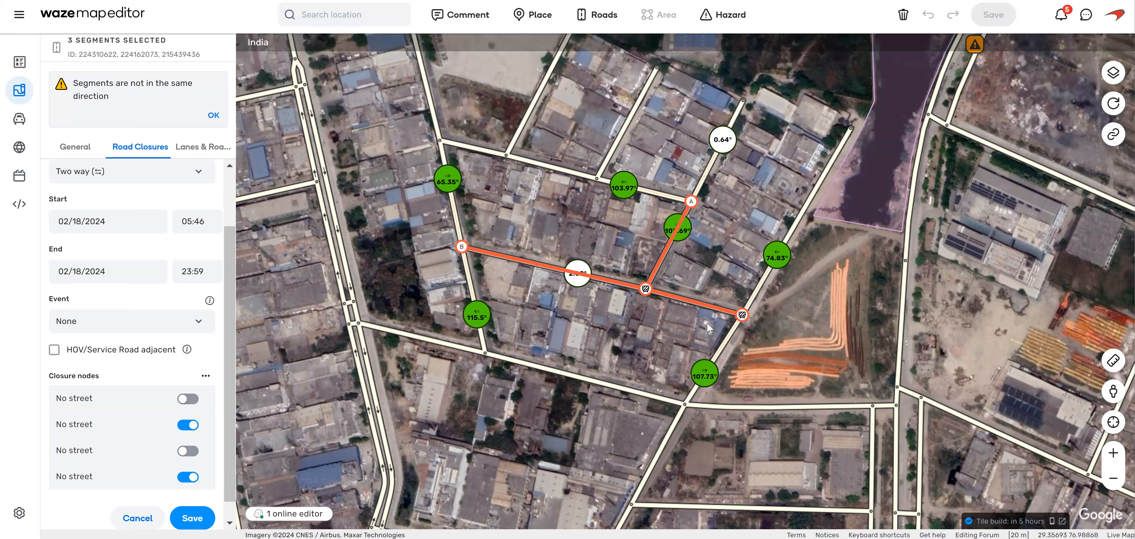
pyautogui.click(189, 476)
# Step: Save the new two-way closure, reopen it to set the start time to 4:46, and save it again
pyautogui.click(195, 518)
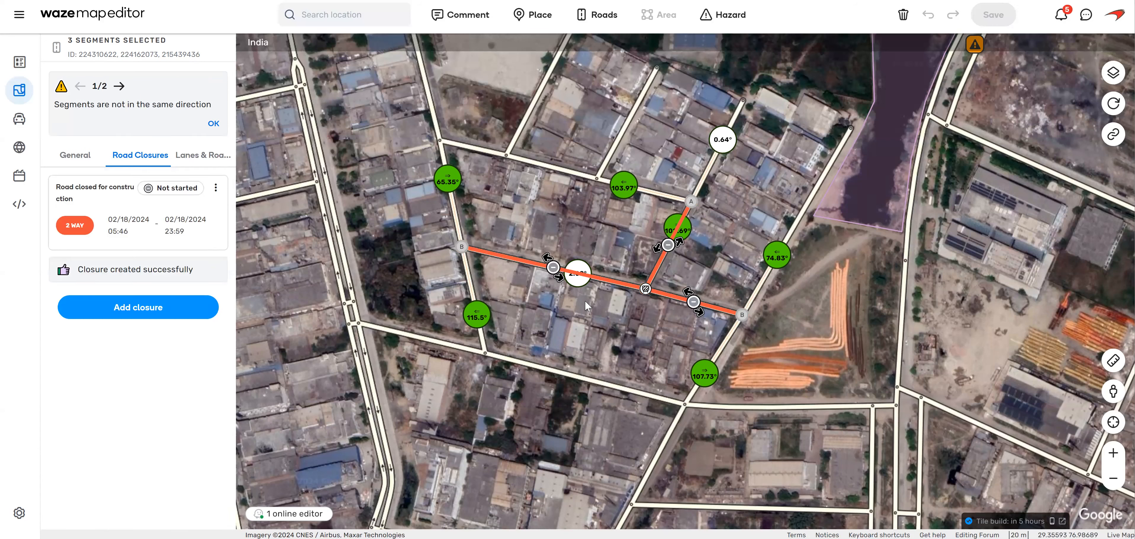
pyautogui.click(144, 225)
pyautogui.click(187, 304)
pyautogui.press('BackSpace')
pyautogui.write('4:46')
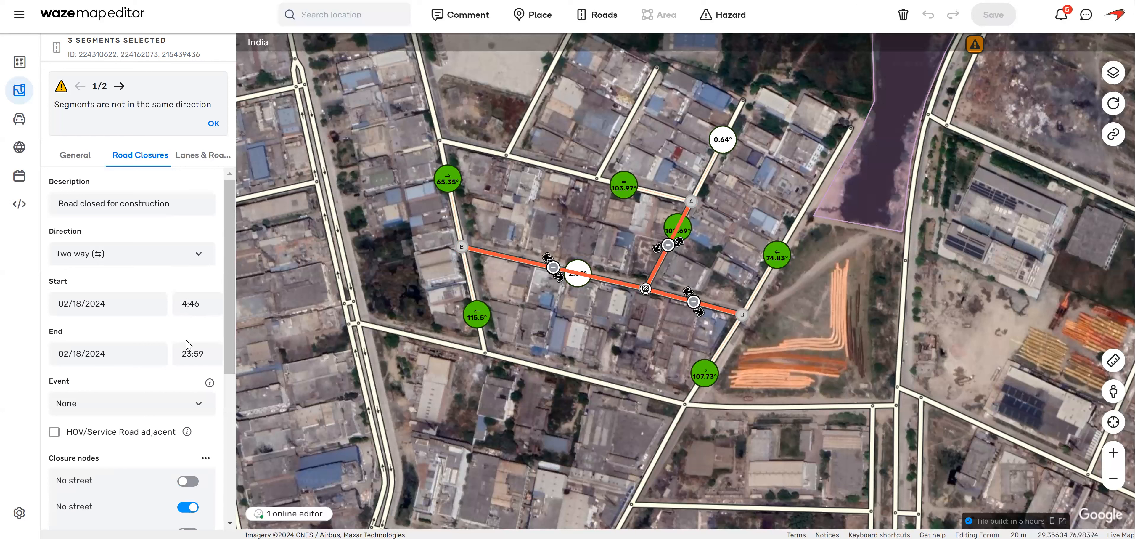
pyautogui.click(186, 335)
pyautogui.scroll(-4, 189, 341)
pyautogui.click(204, 403)
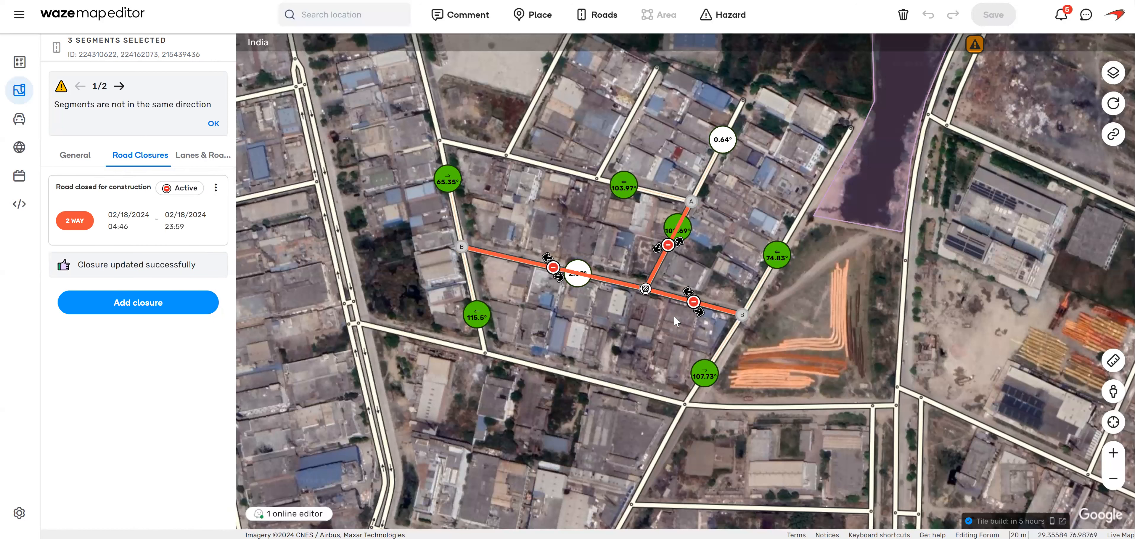
# Step: Reopen the construction closure for editing and set its end date to 02/28/2026
pyautogui.click(135, 226)
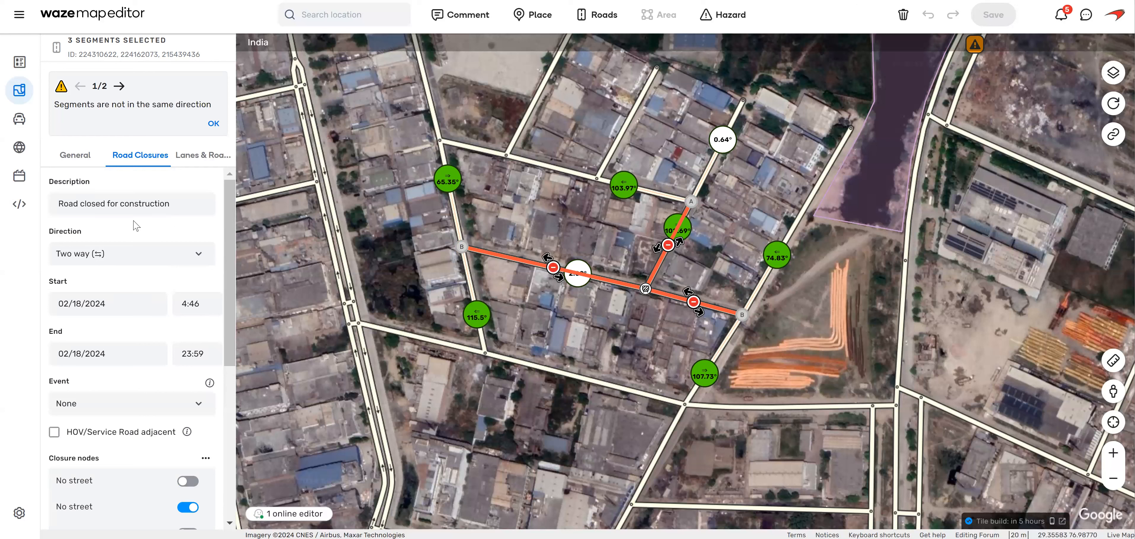
pyautogui.click(117, 362)
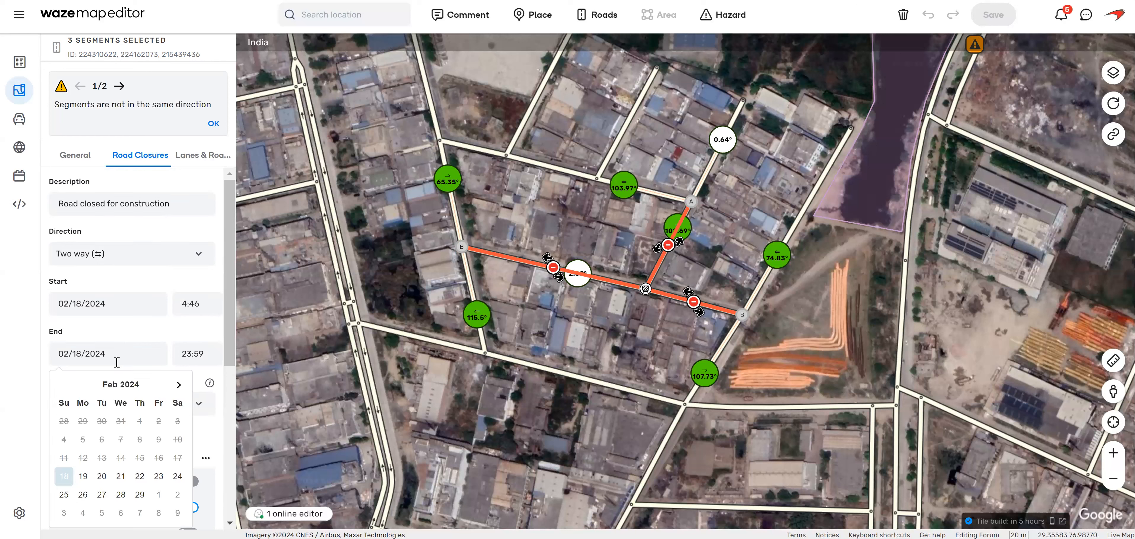
pyautogui.write('6')
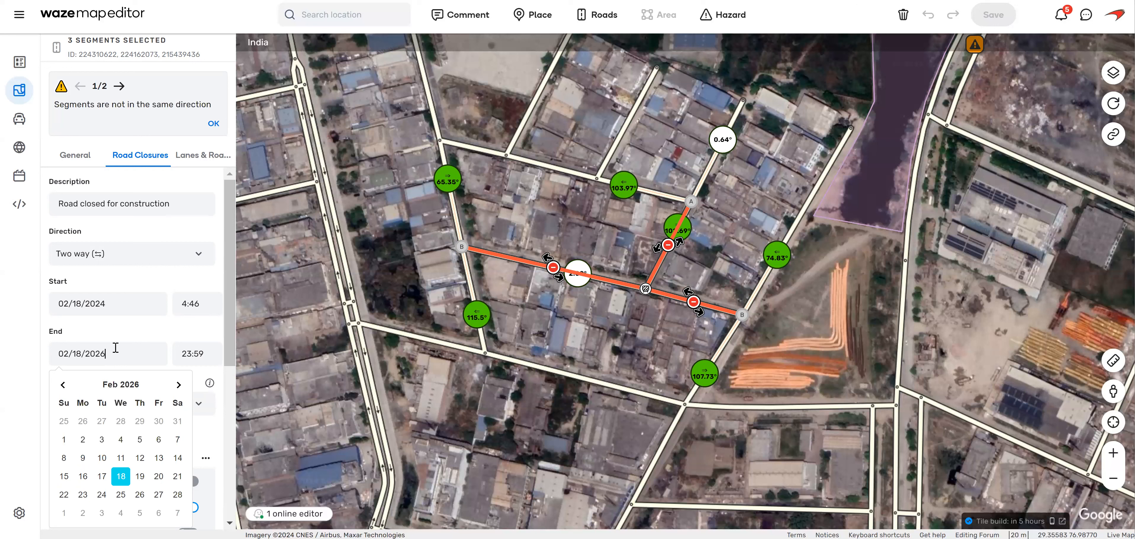
pyautogui.click(178, 494)
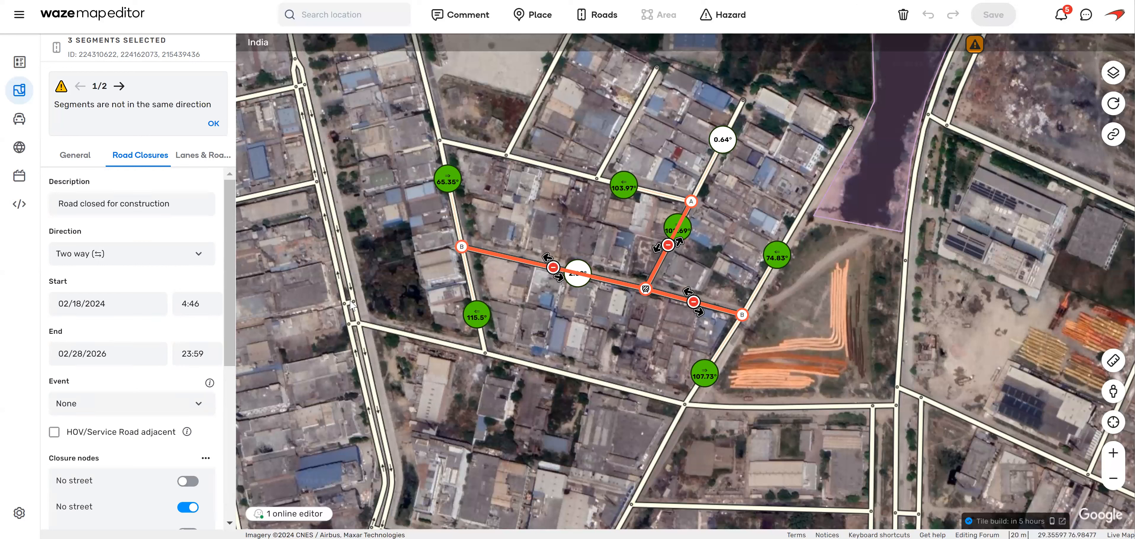
pyautogui.click(123, 349)
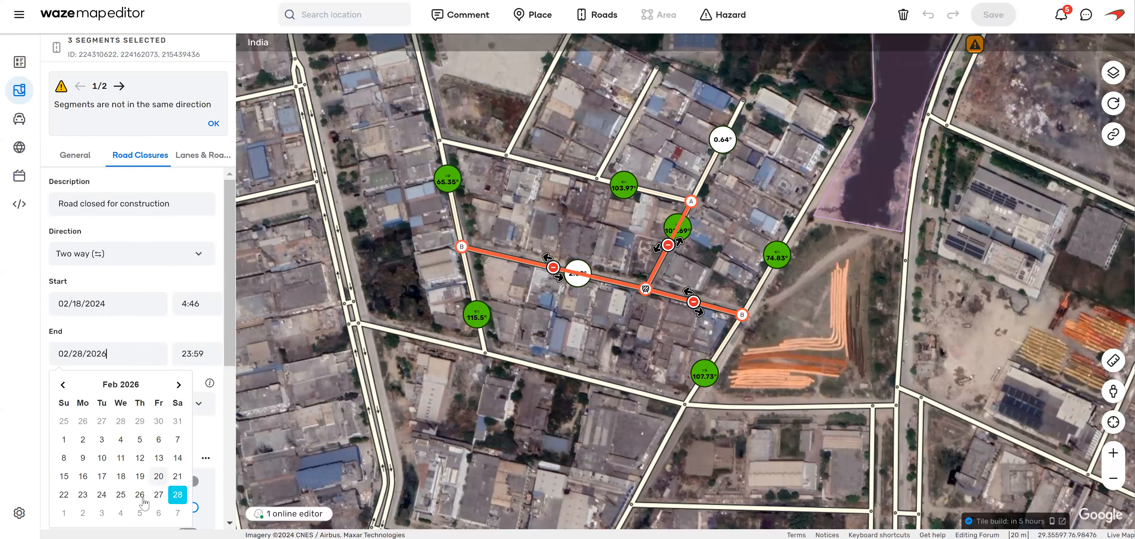
pyautogui.click(147, 326)
pyautogui.click(171, 326)
pyautogui.click(178, 284)
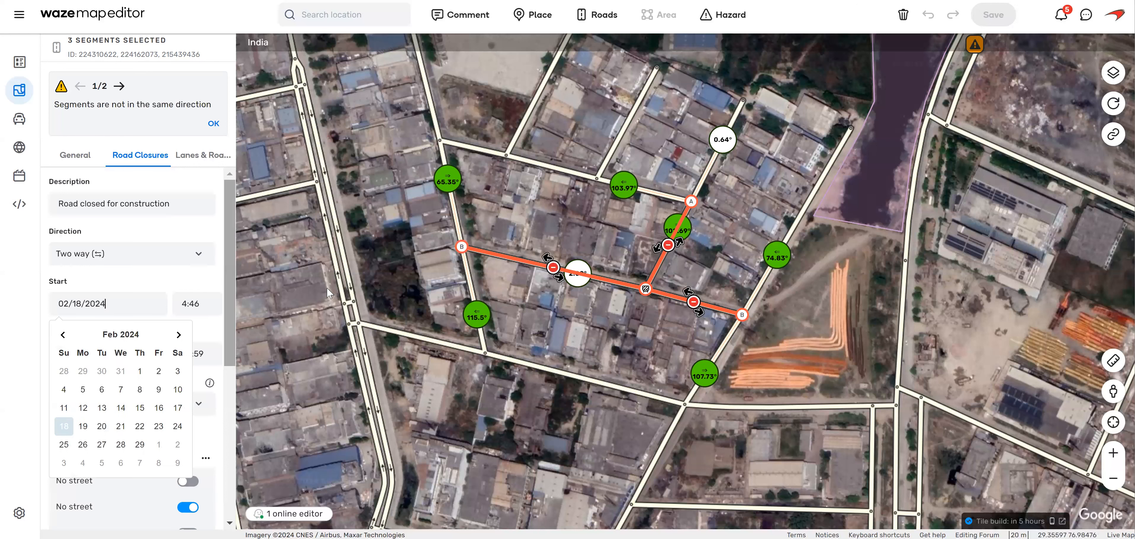
pyautogui.click(299, 386)
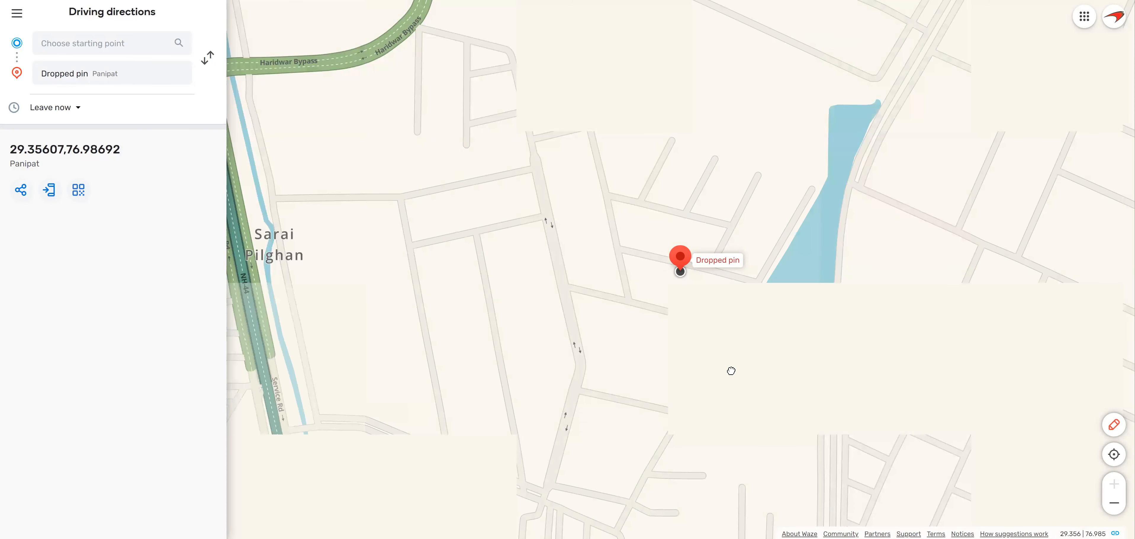
# Step: Examine the road closures around the dropped pin in Panipat on the Waze Live Map
pyautogui.click(1114, 503)
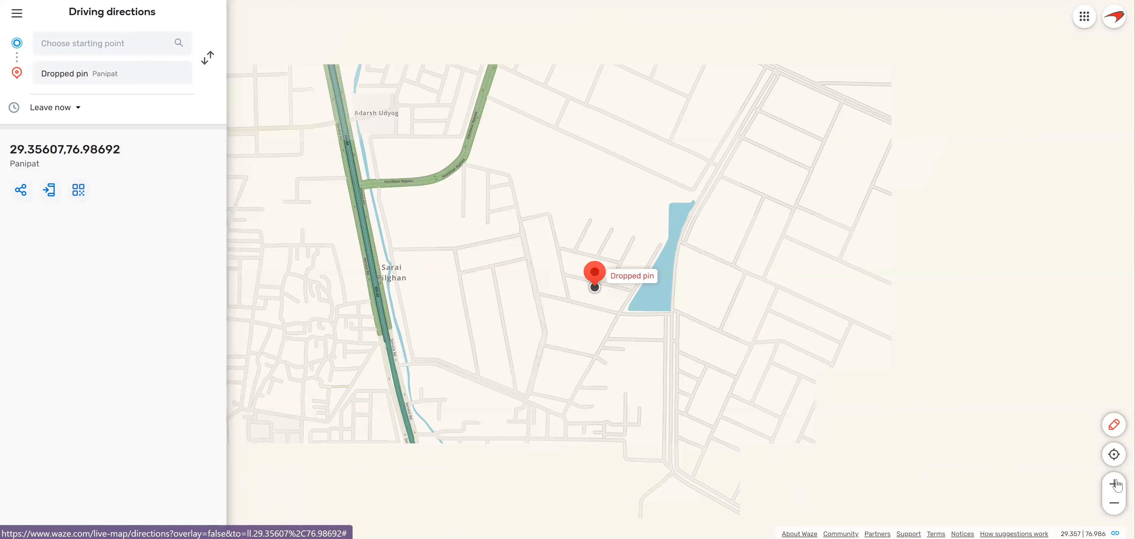
pyautogui.click(1116, 484)
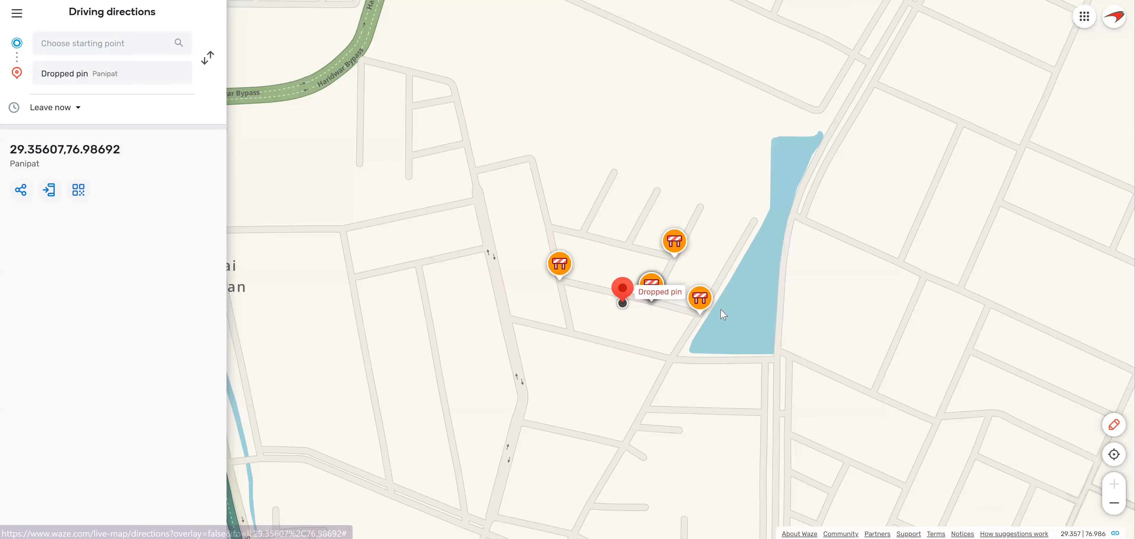